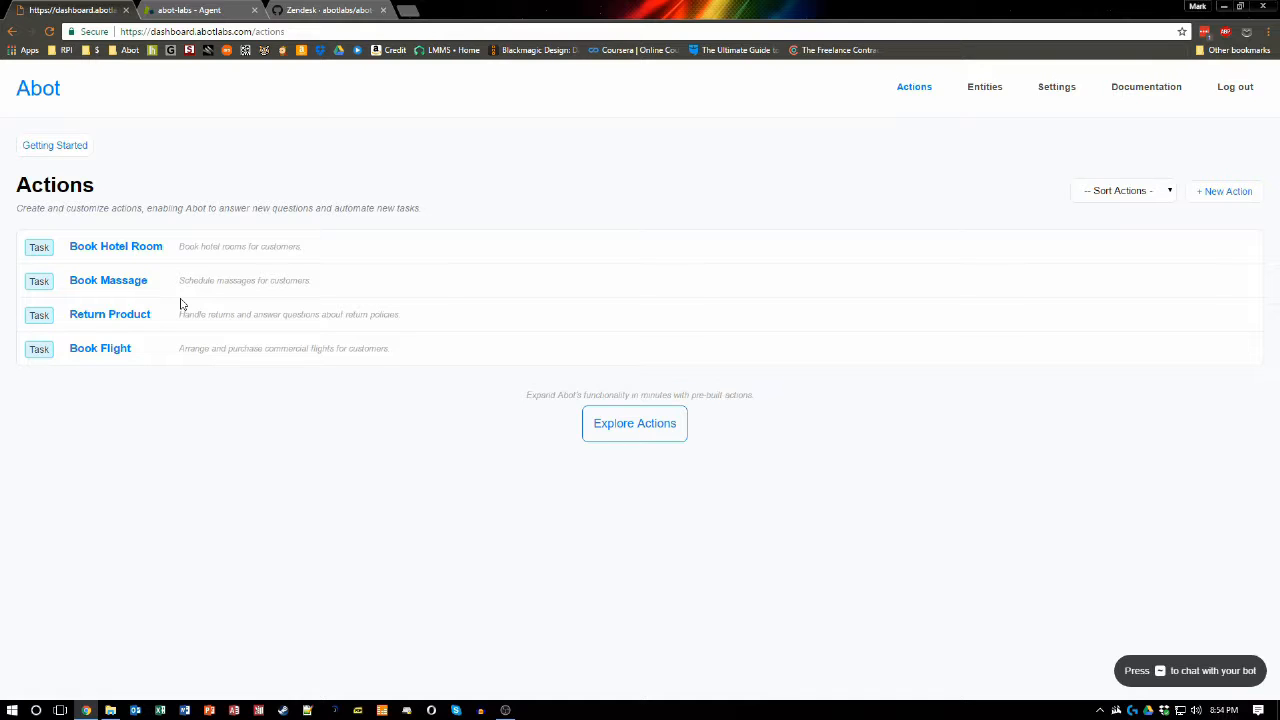
# Step: Review the Zendesk admin overview and the Zendesk integration instructions in the Abot wiki
pyautogui.click(182, 10)
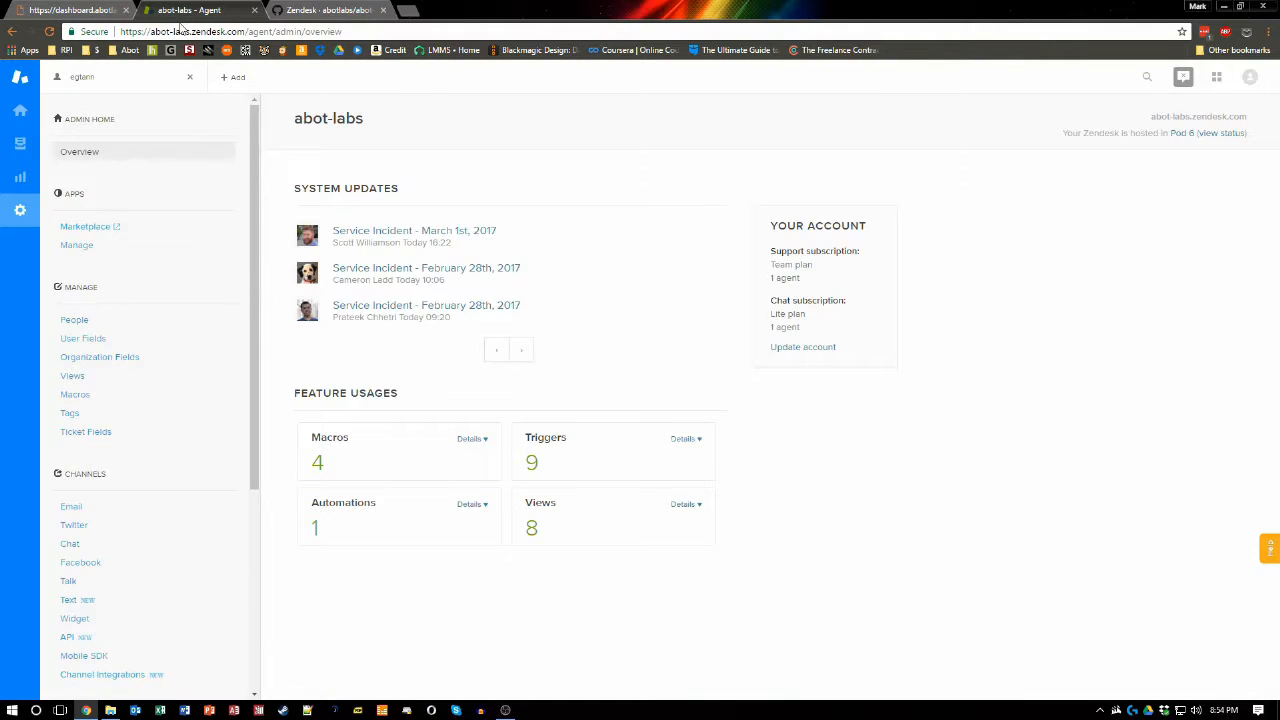
pyautogui.click(302, 9)
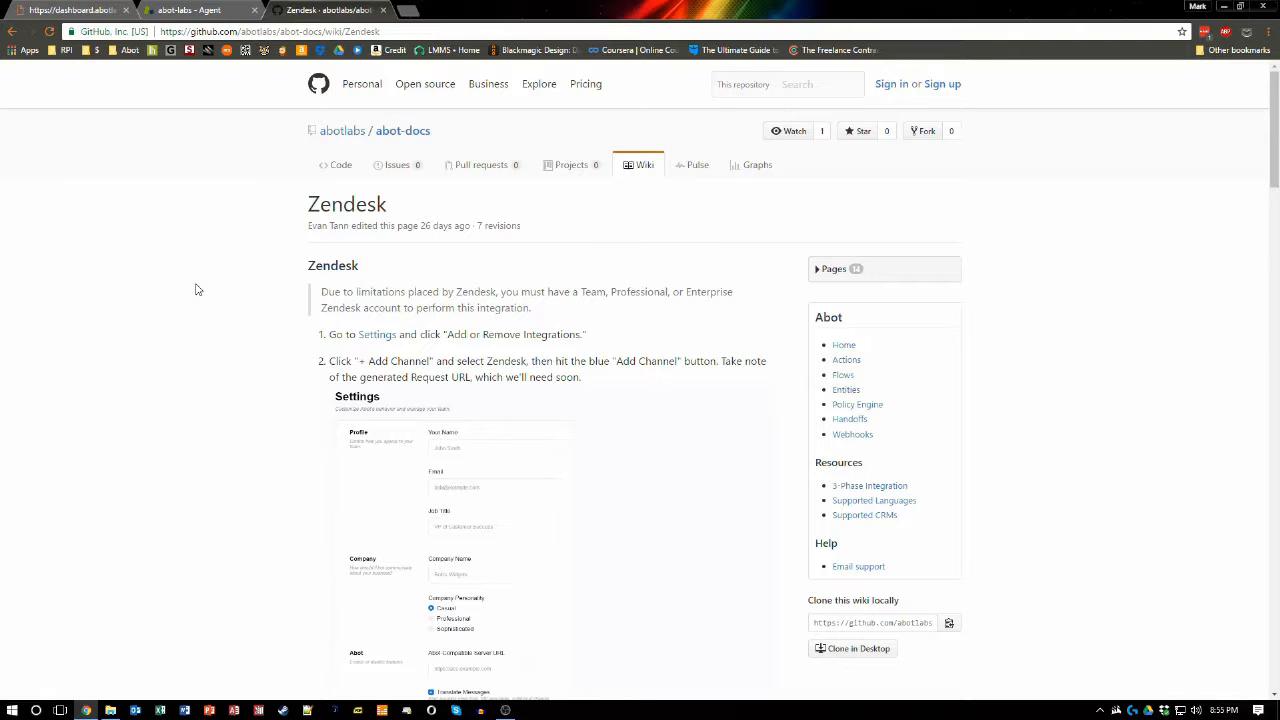
pyautogui.click(52, 9)
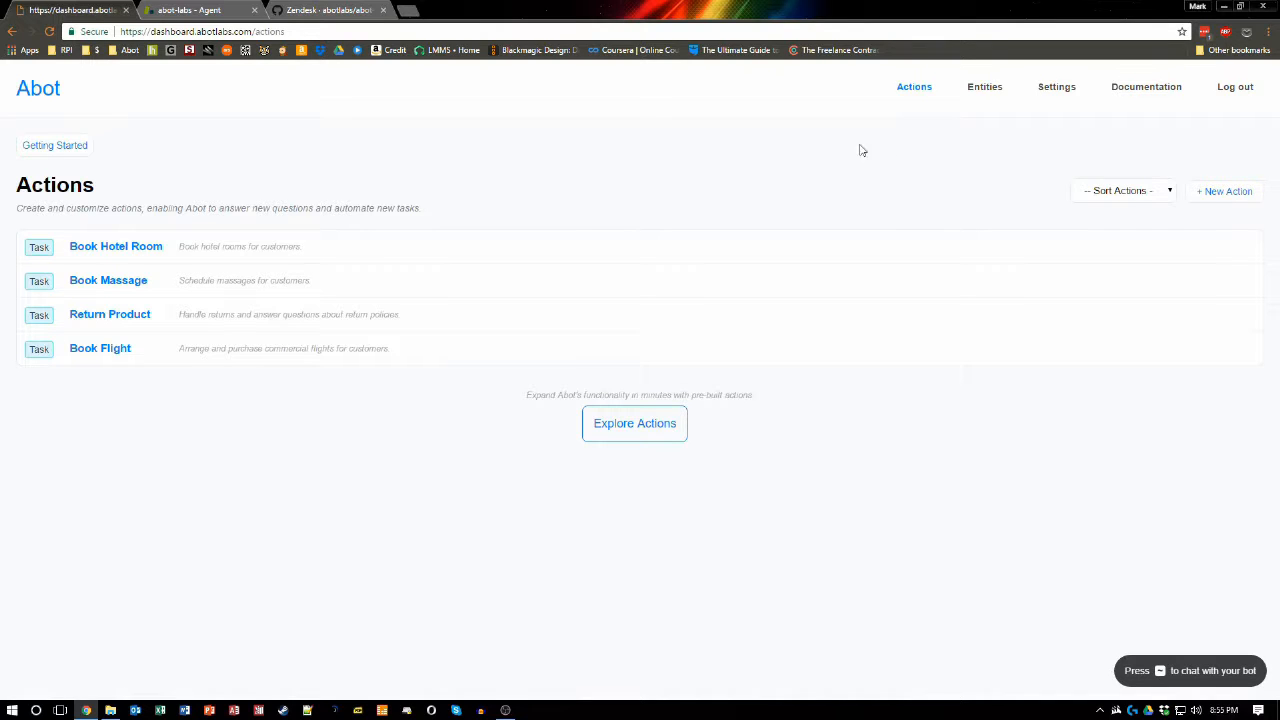
# Step: Open the Add or Remove Integrations page from Abot's settings
pyautogui.click(1051, 94)
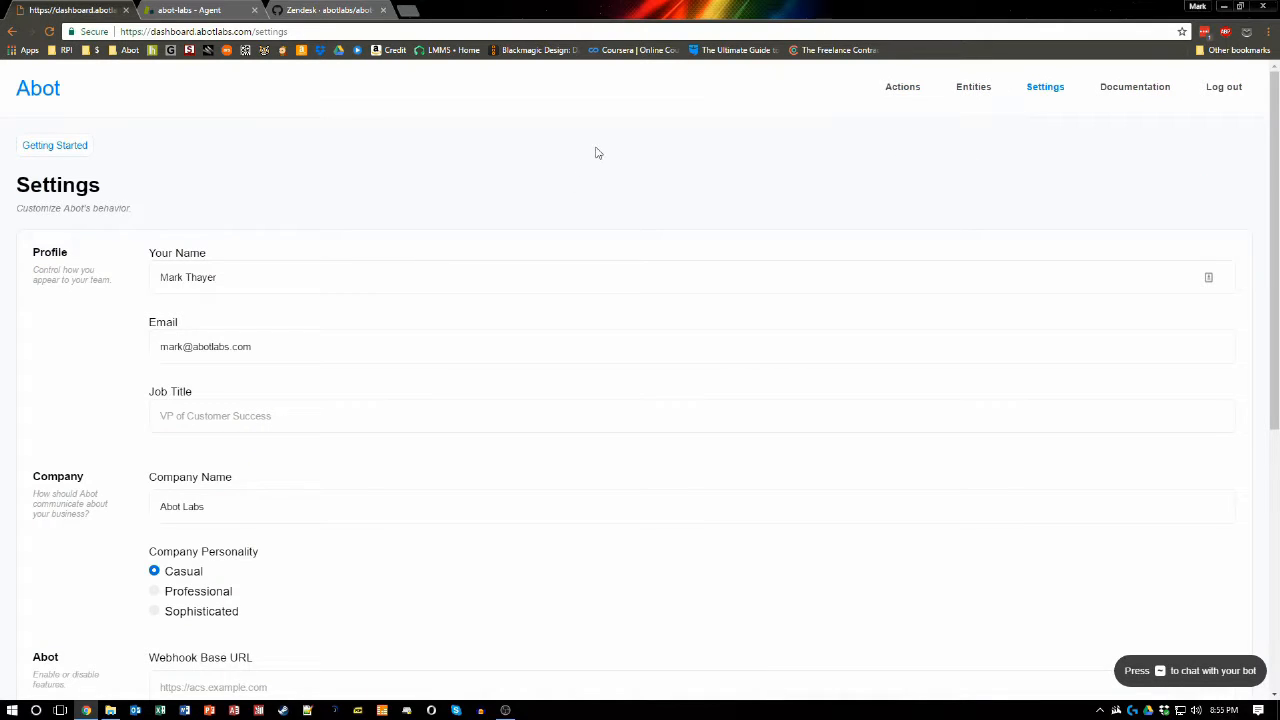
pyautogui.scroll(-4, 261, 283)
pyautogui.scroll(-1, 261, 283)
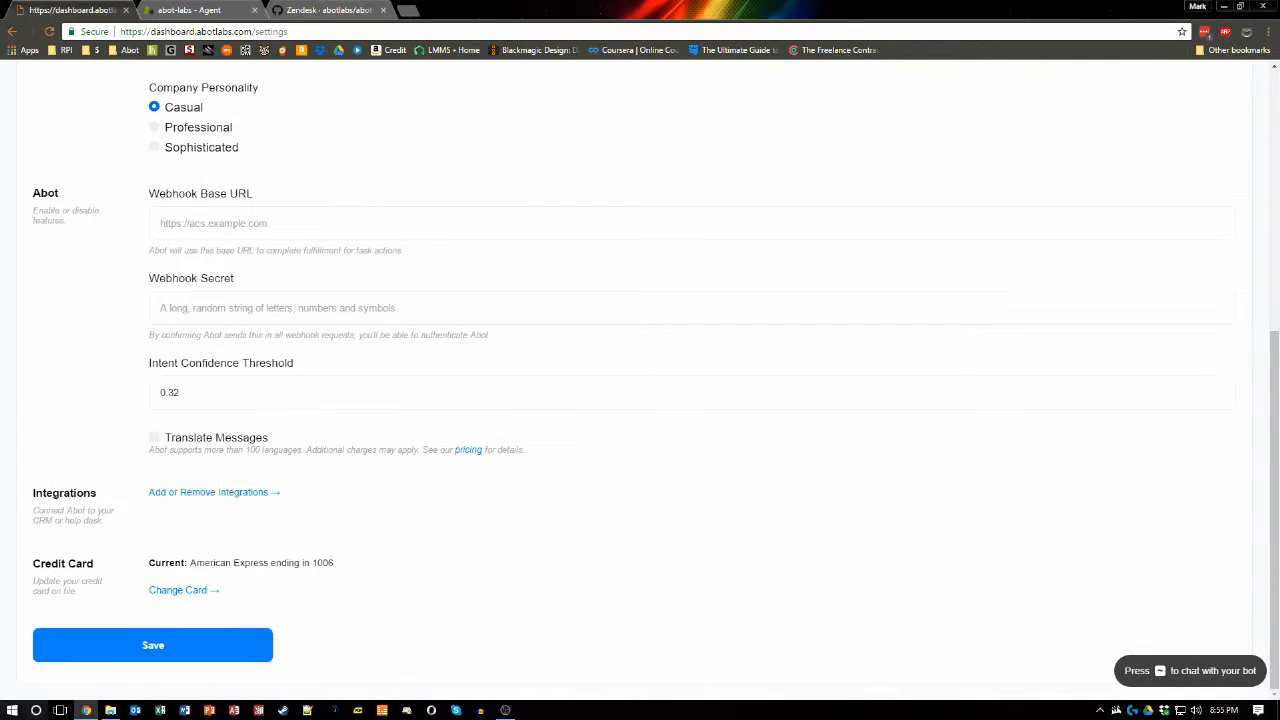
pyautogui.click(200, 493)
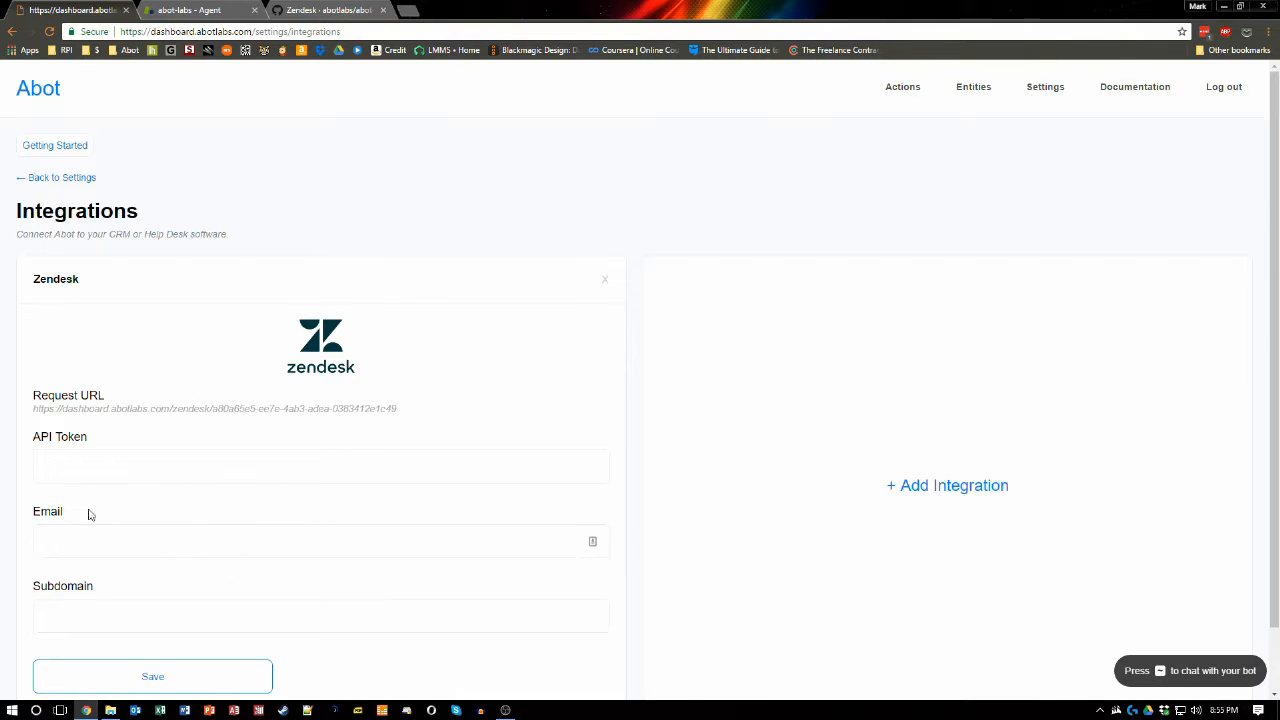
# Step: Select the Zendesk Request URL, then open the API settings in the Zendesk admin panel
pyautogui.moveTo(33, 410); pyautogui.dragTo(398, 412)
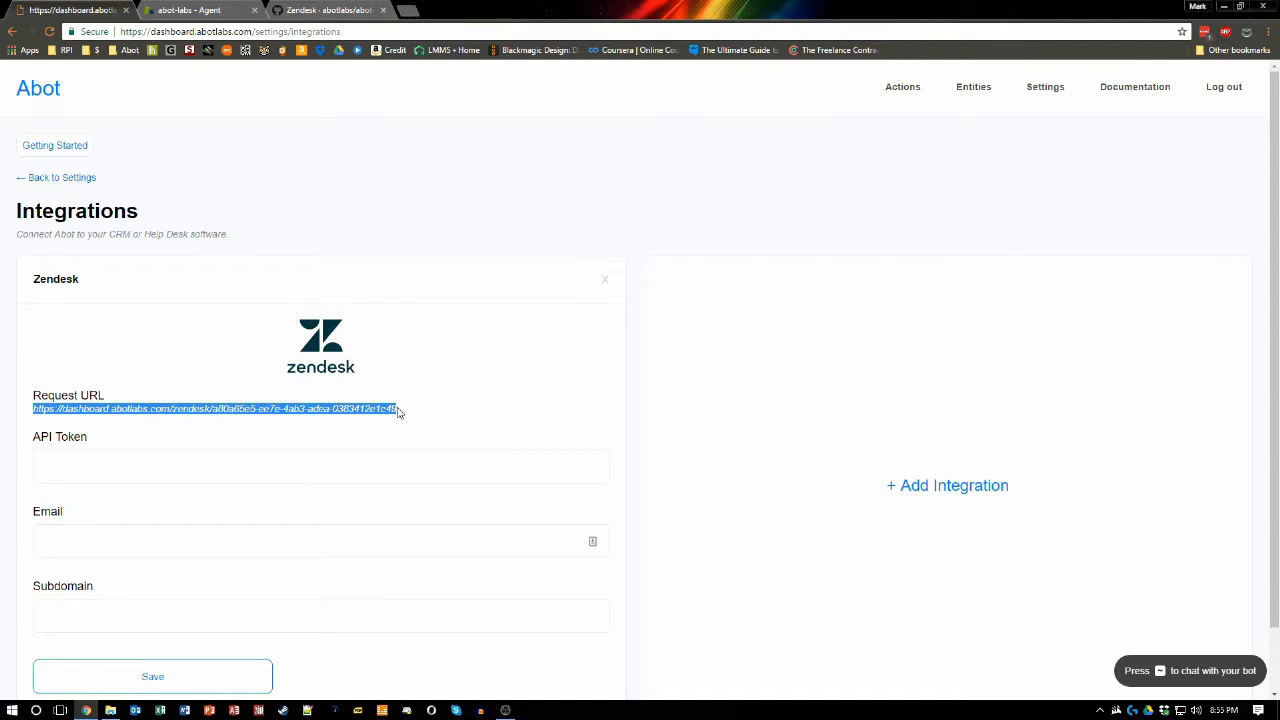
pyautogui.click(398, 412)
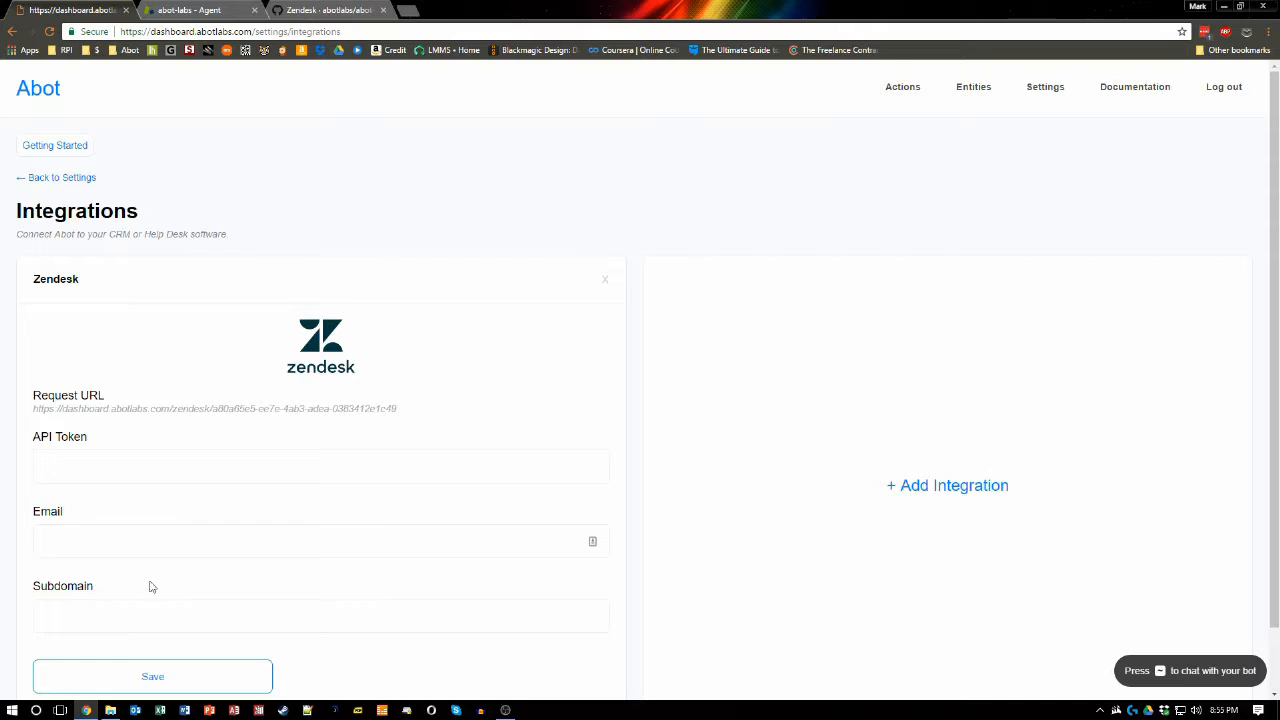
pyautogui.click(195, 12)
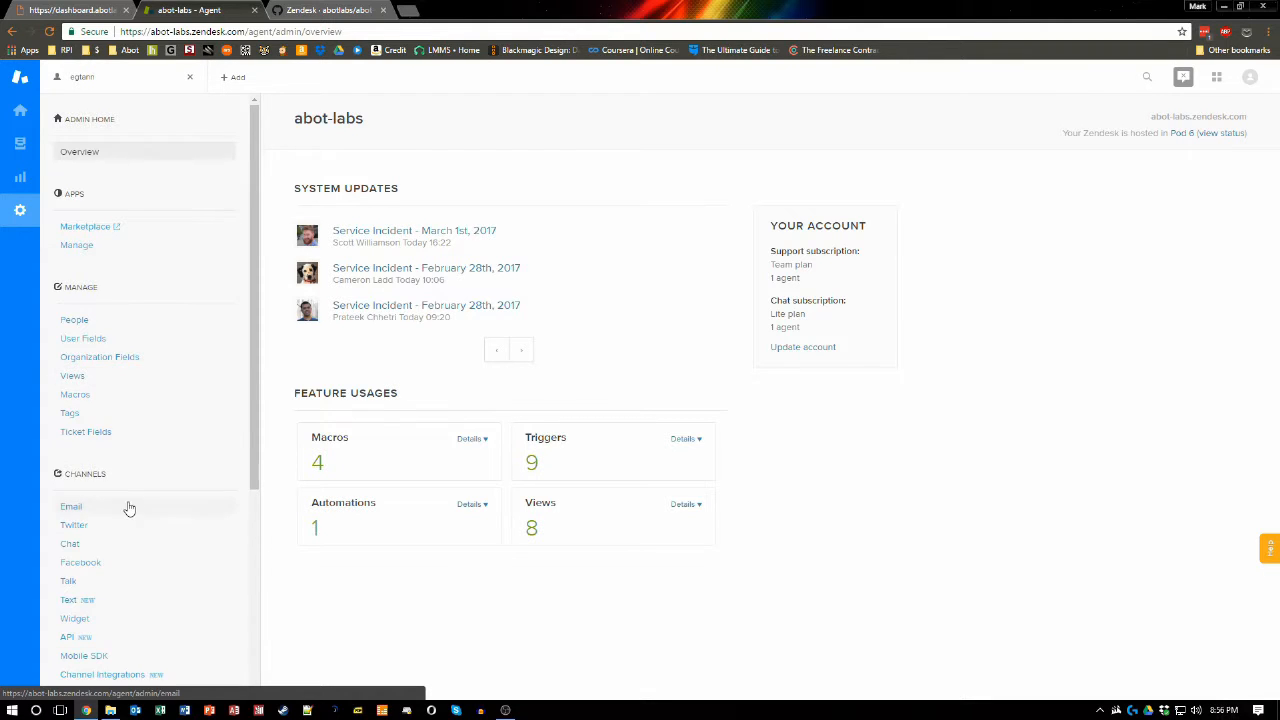
pyautogui.scroll(-3, 129, 506)
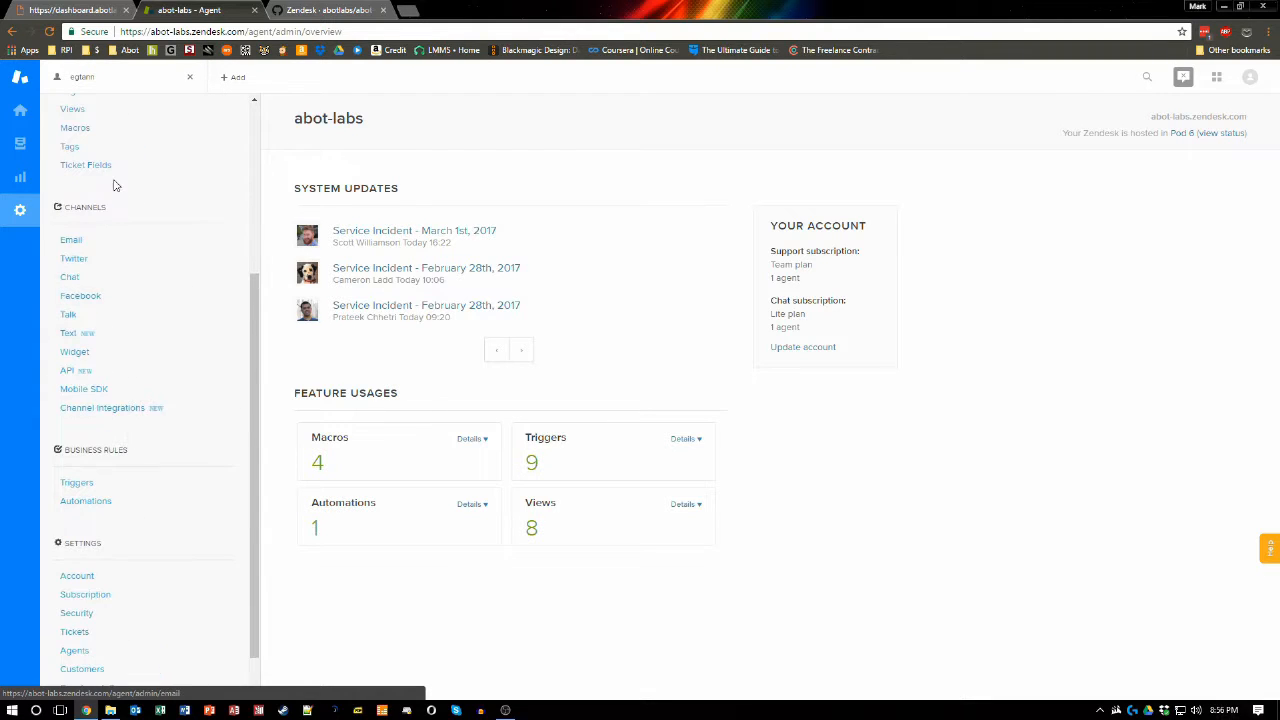
pyautogui.click(70, 370)
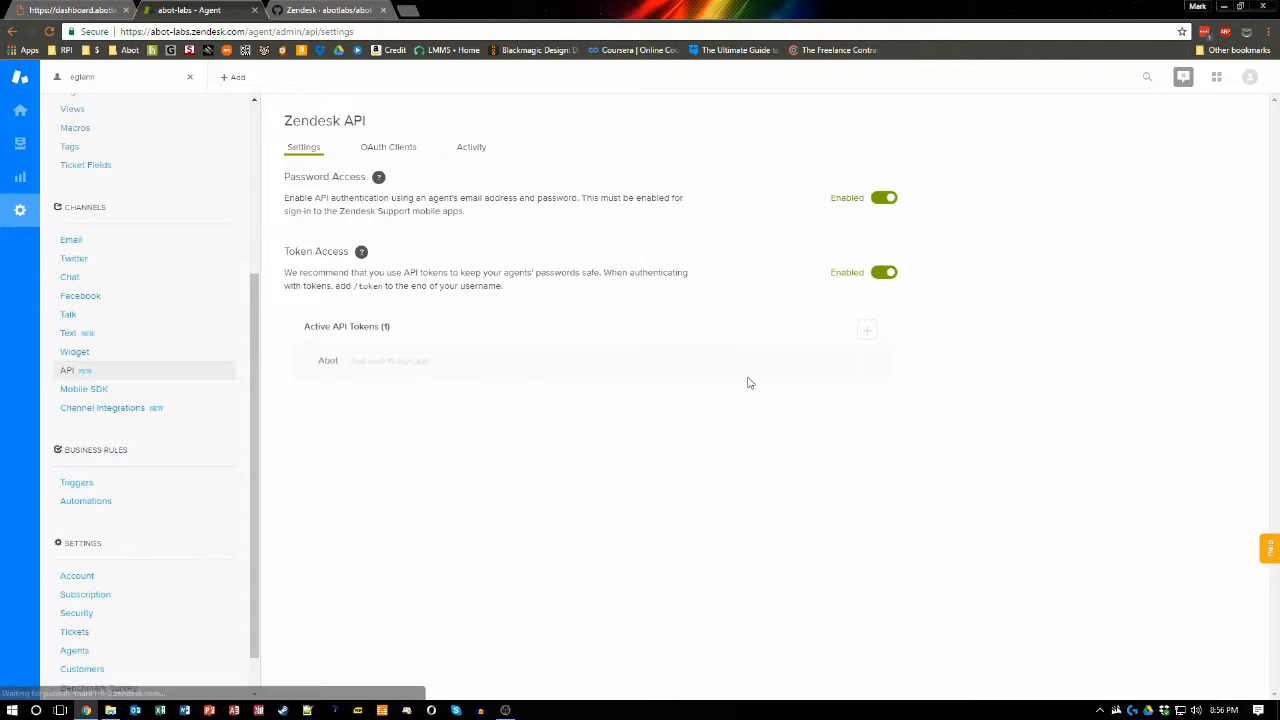
# Step: Add a new Zendesk API token with the description Abot-Mark
pyautogui.click(868, 333)
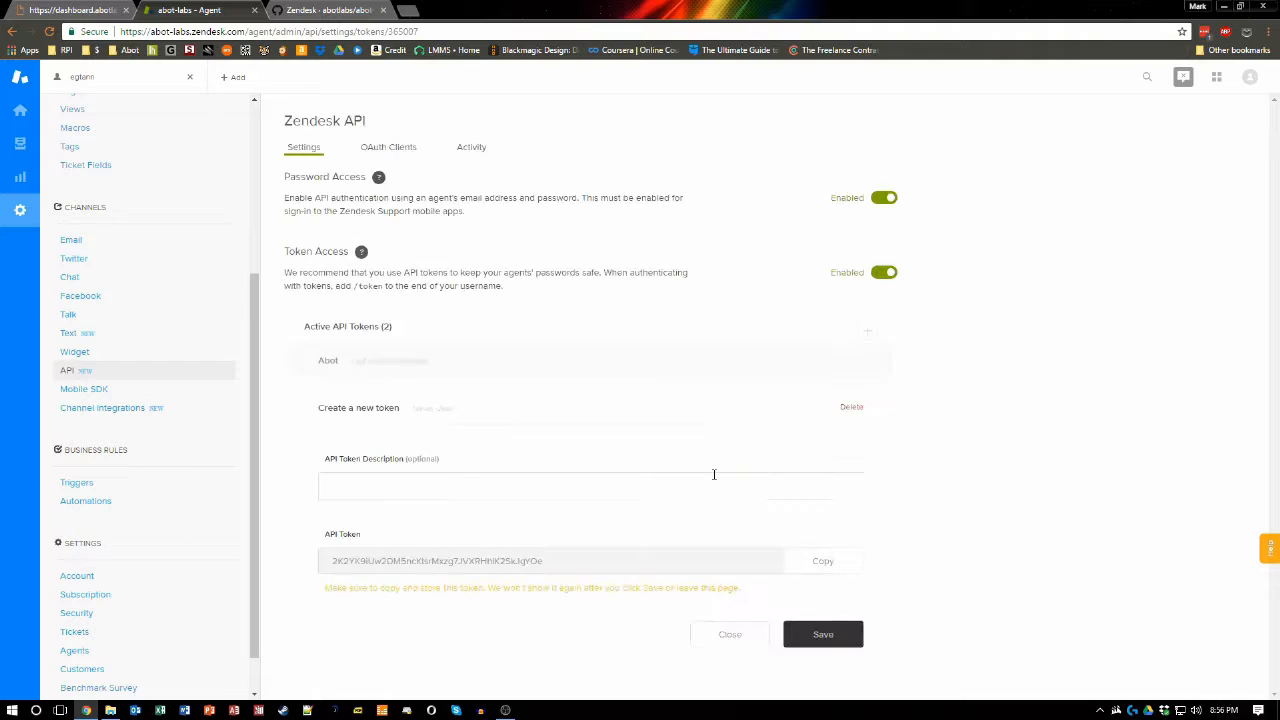
pyautogui.click(725, 485)
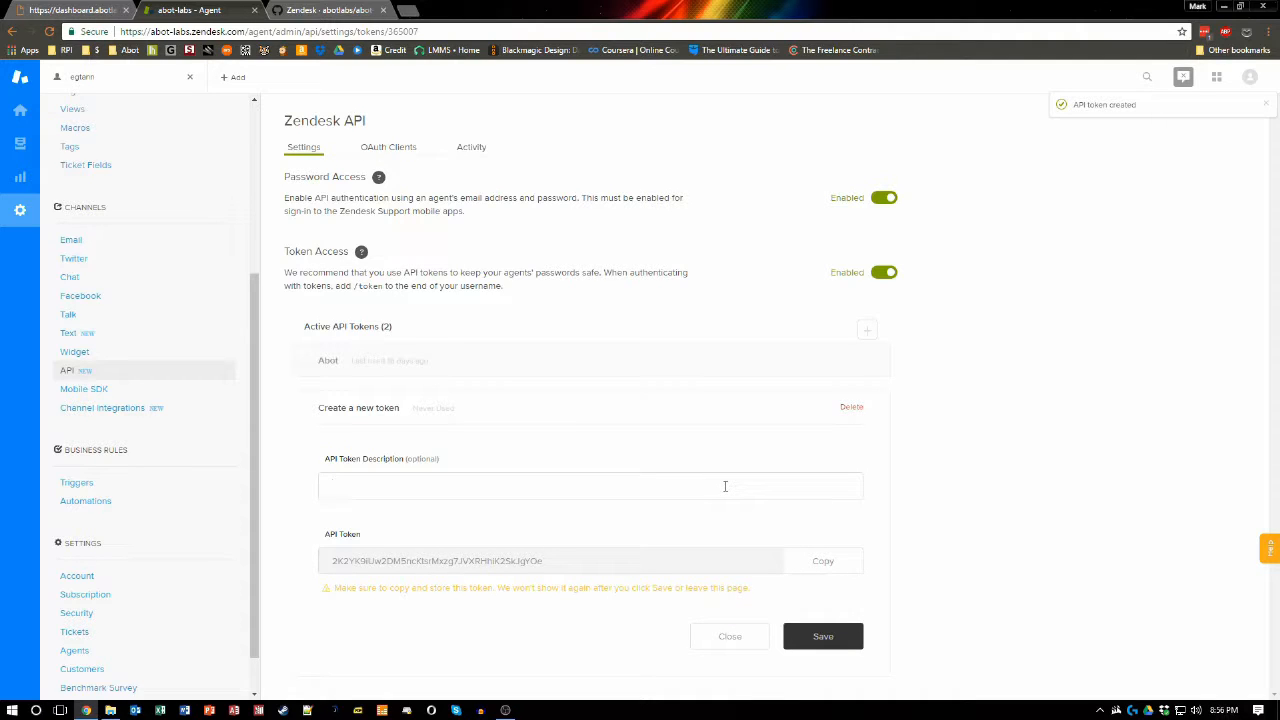
pyautogui.write('Abot-Mark')
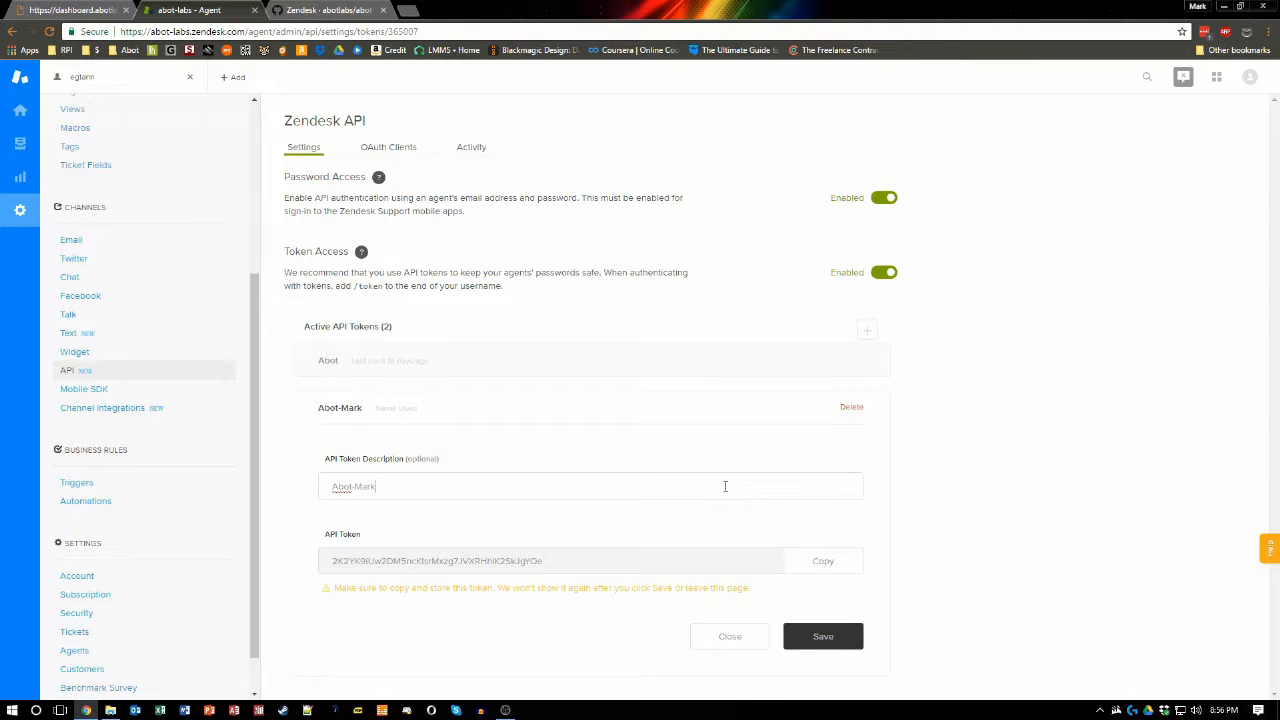
# Step: Copy the new API token and paste it into the API Token field of the Abot Zendesk integration
pyautogui.click(461, 562)
pyautogui.click(812, 568)
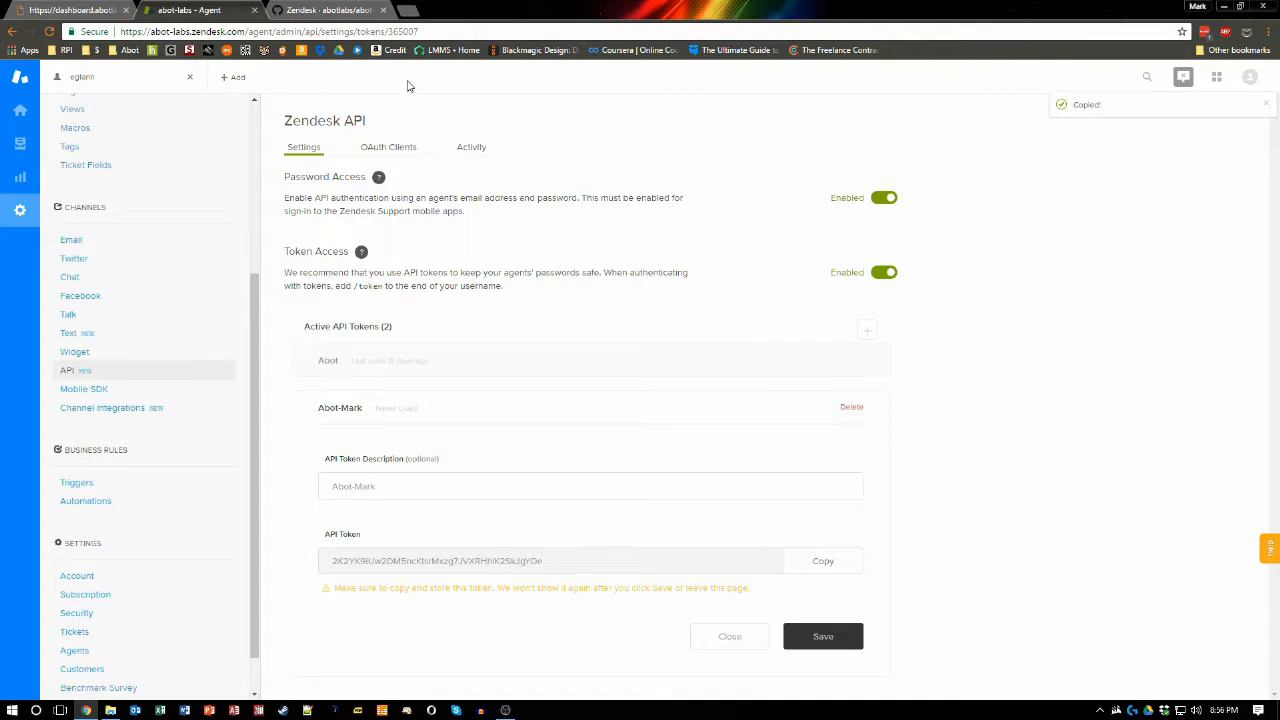
pyautogui.click(97, 14)
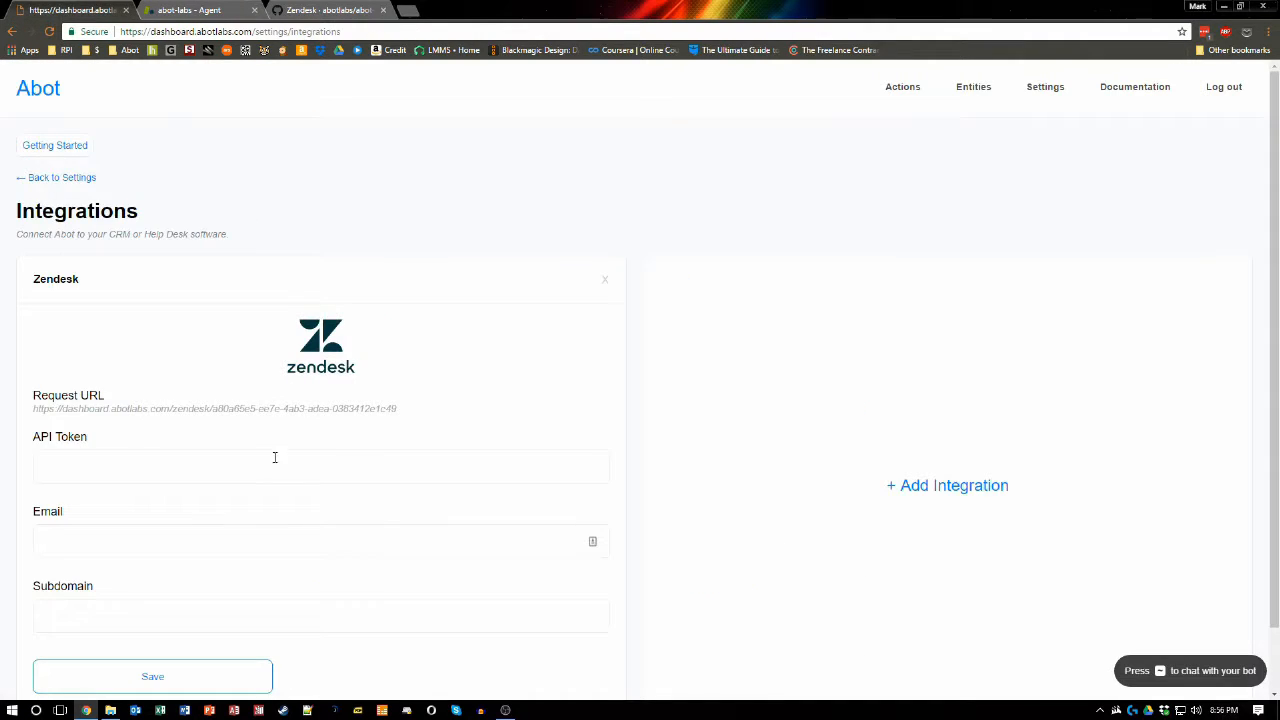
pyautogui.click(191, 466)
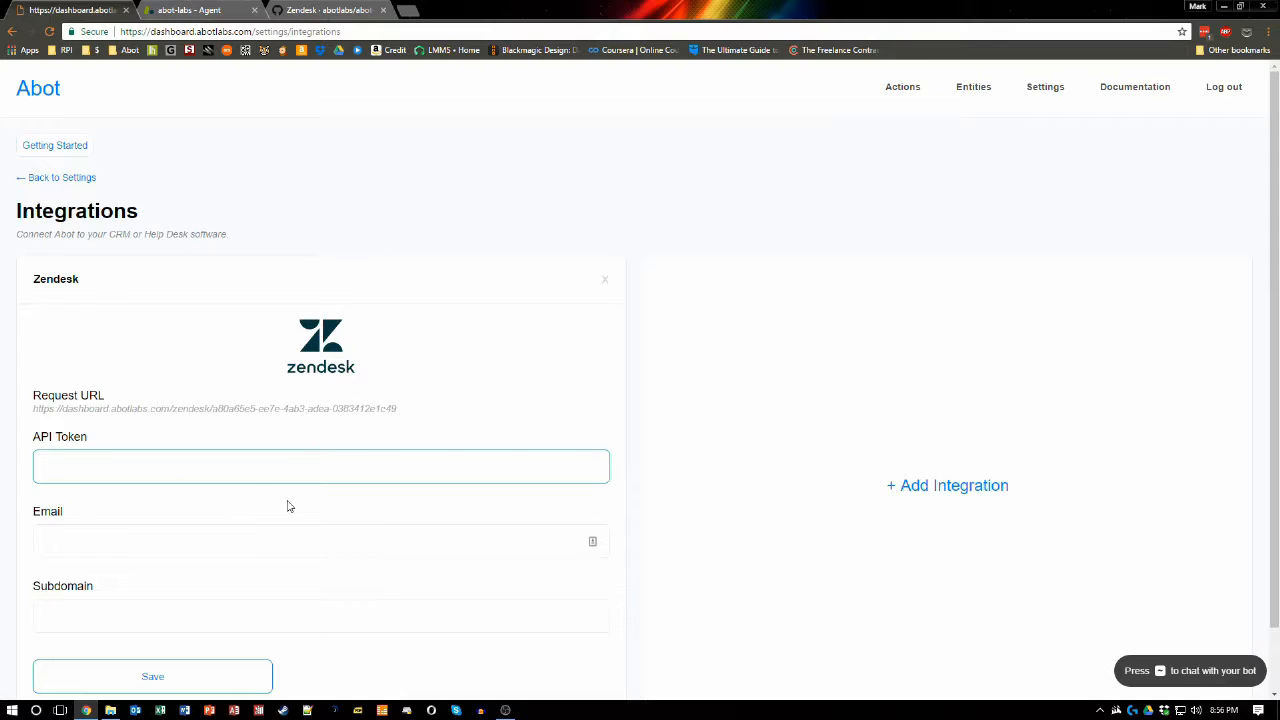
pyautogui.hotkey('ctrl', 'v')
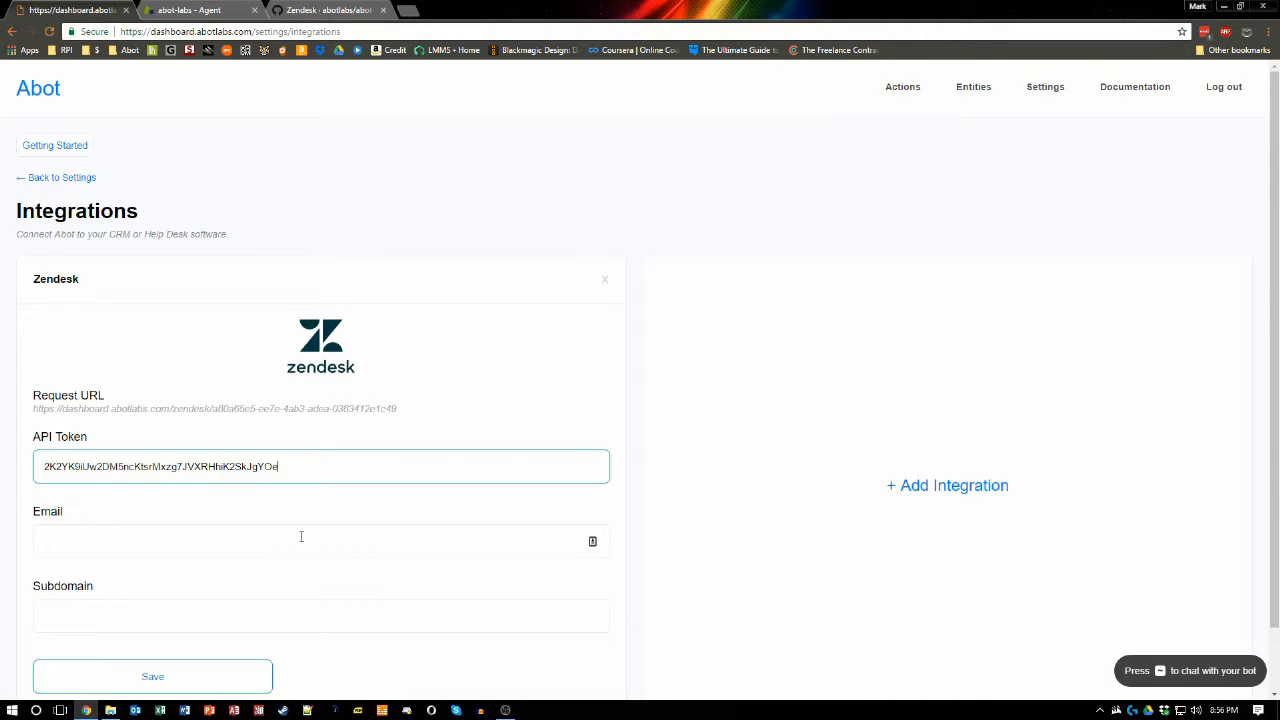
# Step: Fill in the Zendesk account e-mail in the Email field and move to the Subdomain field
pyautogui.click(301, 537)
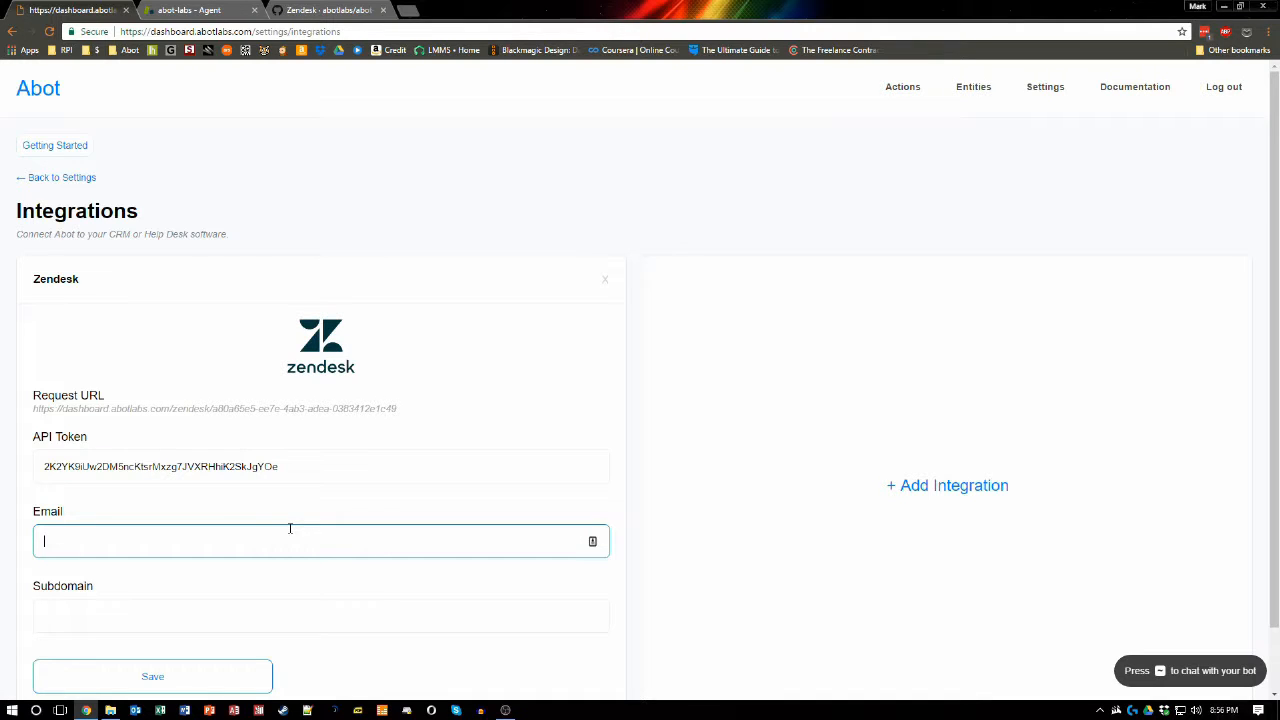
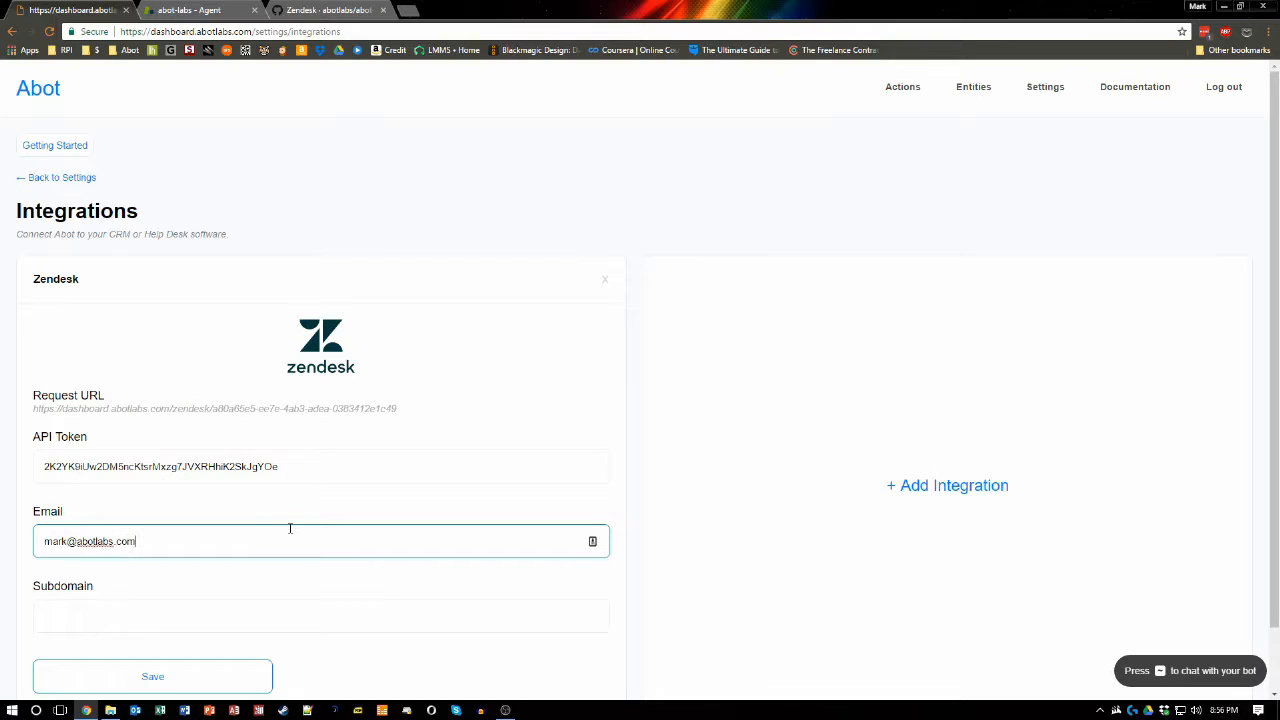
pyautogui.press('Tab')
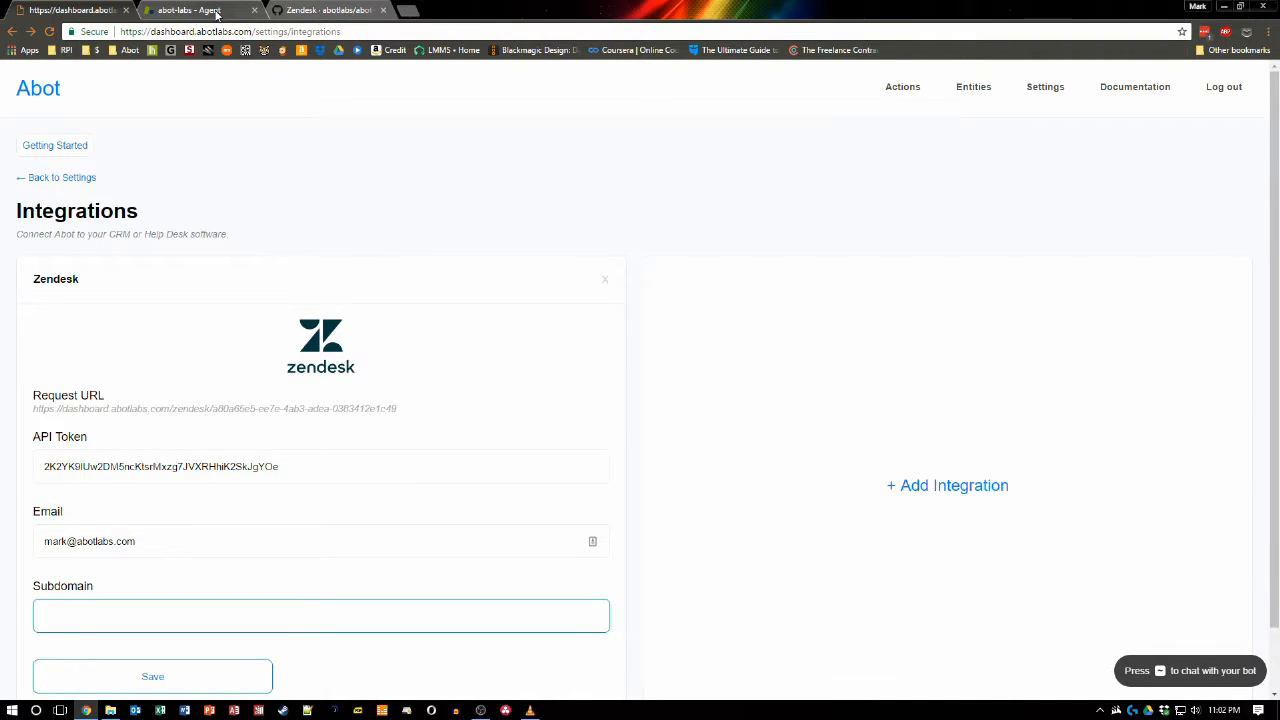
# Step: Copy abot-labs.zendesk.com from the Zendesk address and paste it into the Subdomain field
pyautogui.click(216, 14)
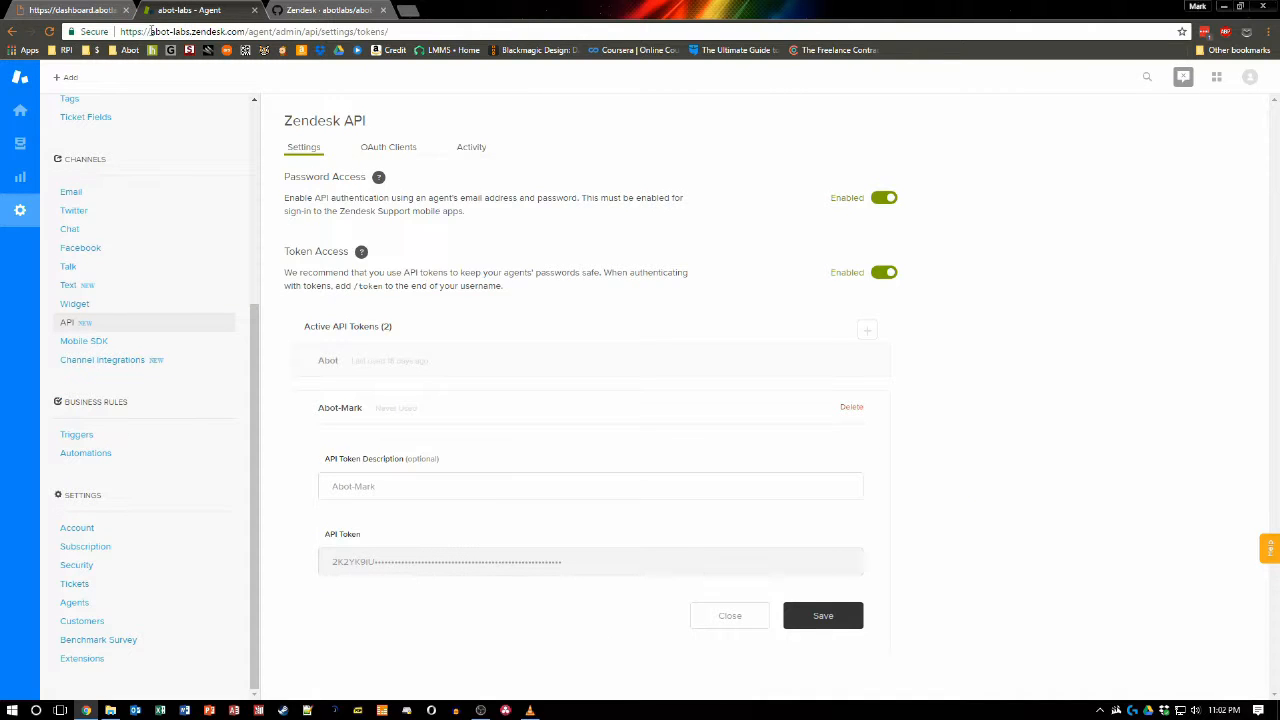
pyautogui.moveTo(151, 31); pyautogui.dragTo(191, 33)
pyautogui.click(90, 10)
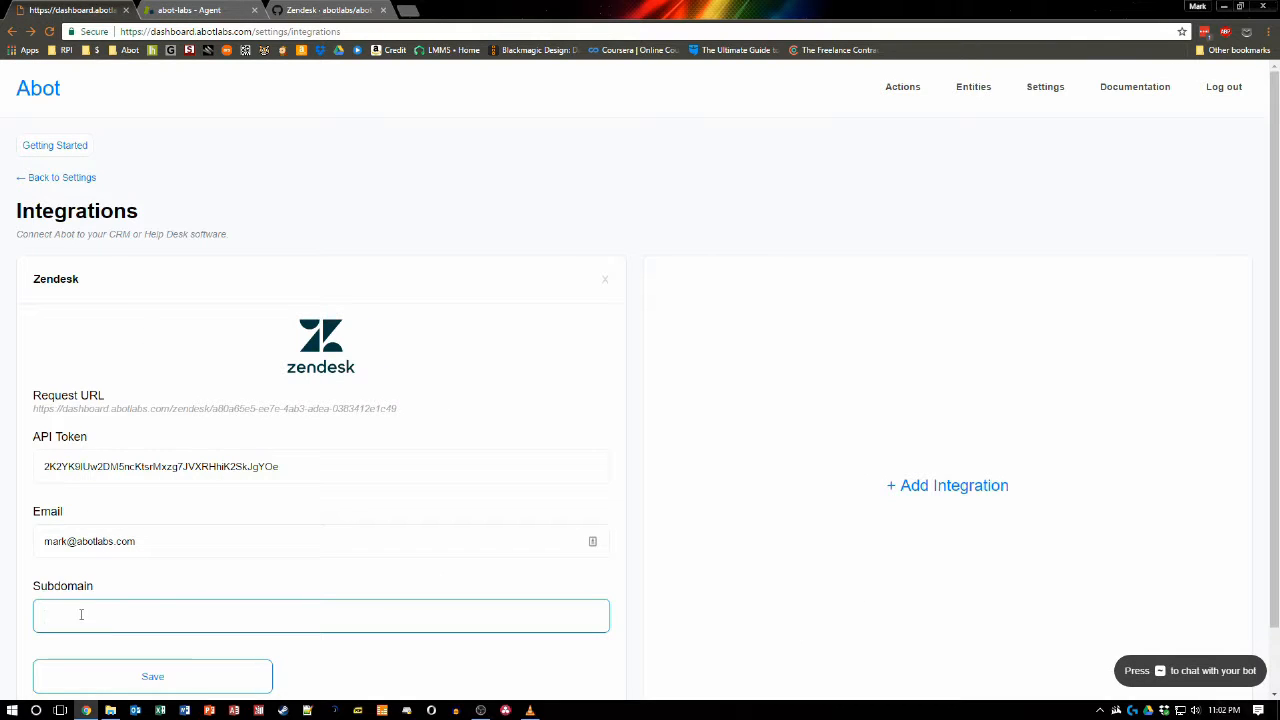
pyautogui.hotkey('ctrl', 'v')
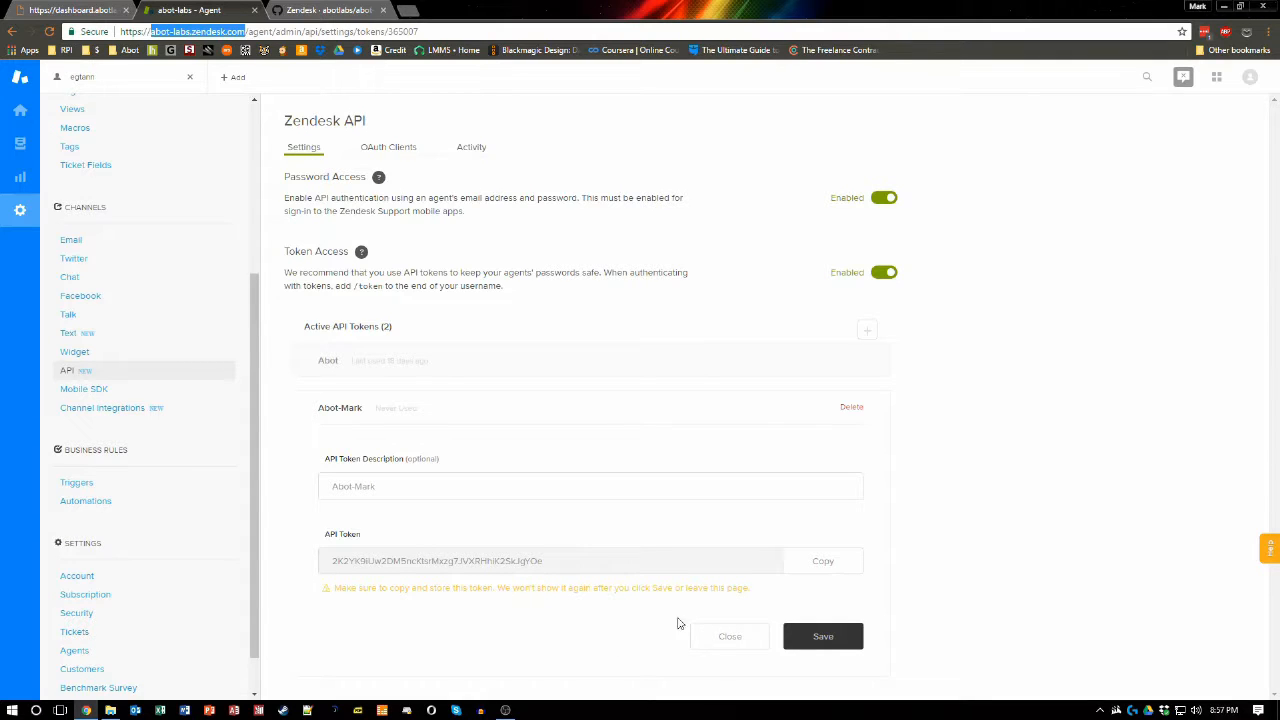
# Step: Save the Abot-Mark API token and start adding a new HTTP target under Zendesk Extensions
pyautogui.click(829, 641)
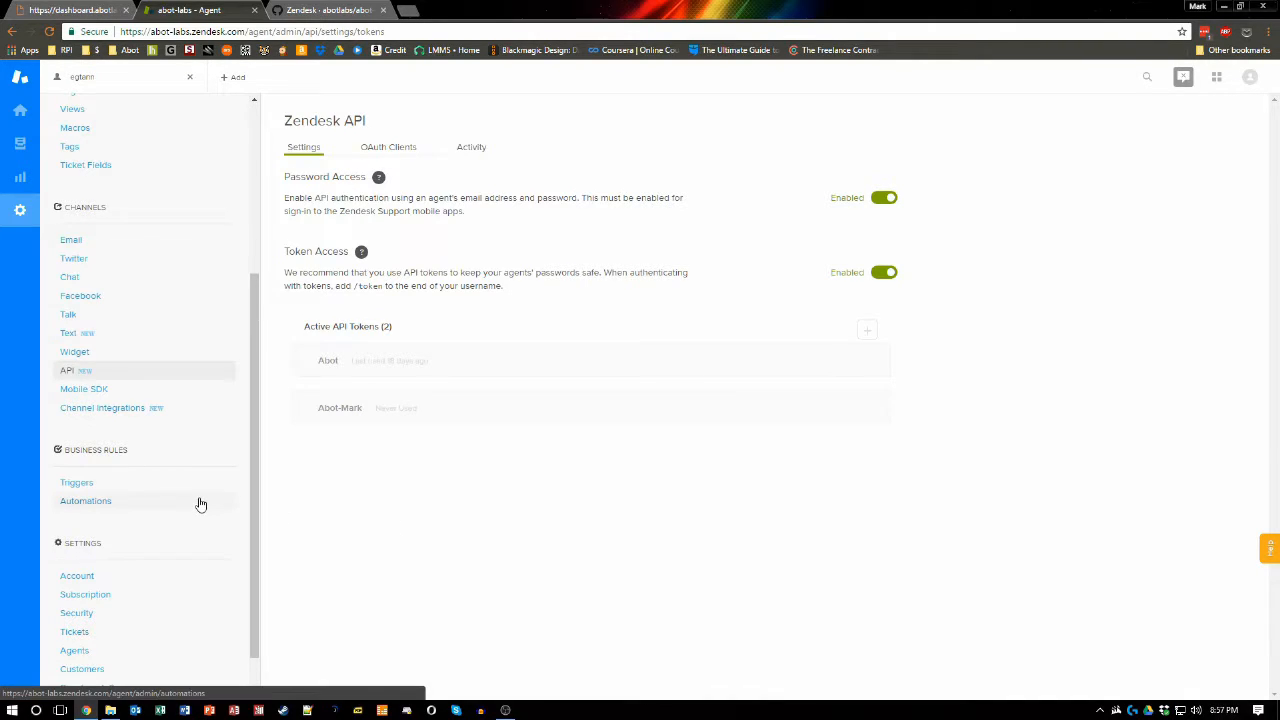
pyautogui.scroll(-1, 200, 504)
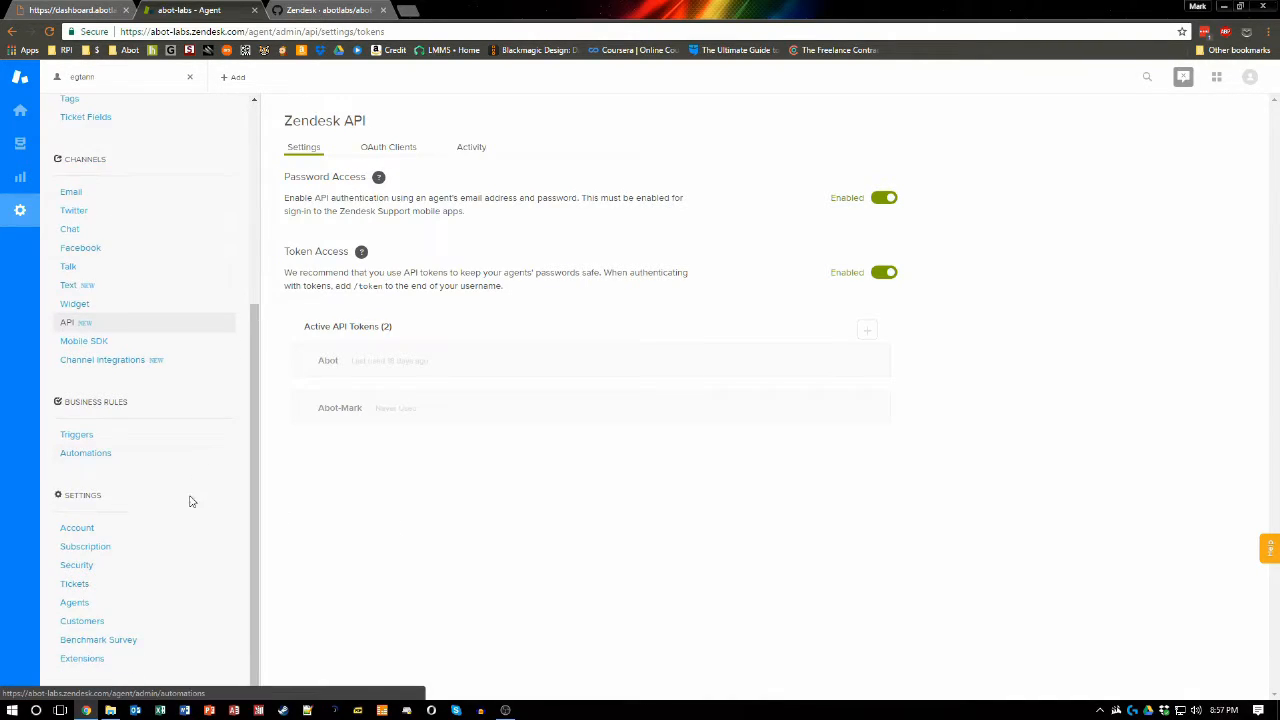
pyautogui.click(86, 660)
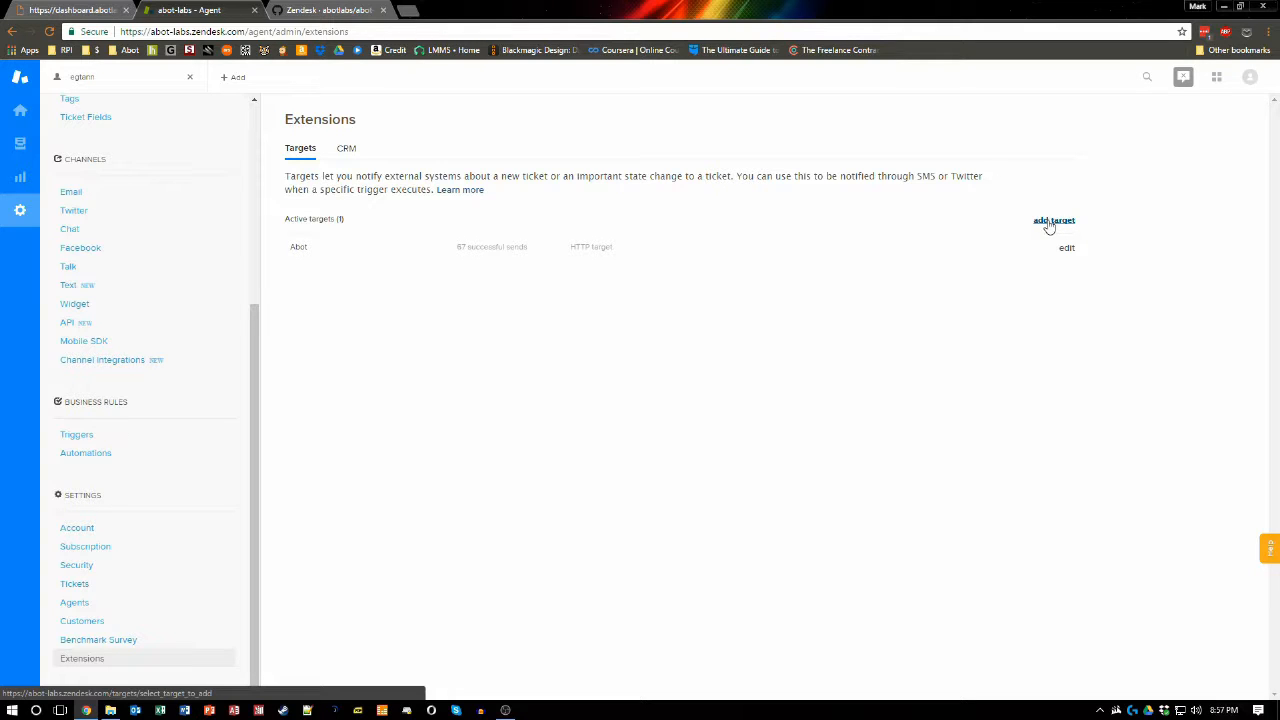
pyautogui.click(1050, 222)
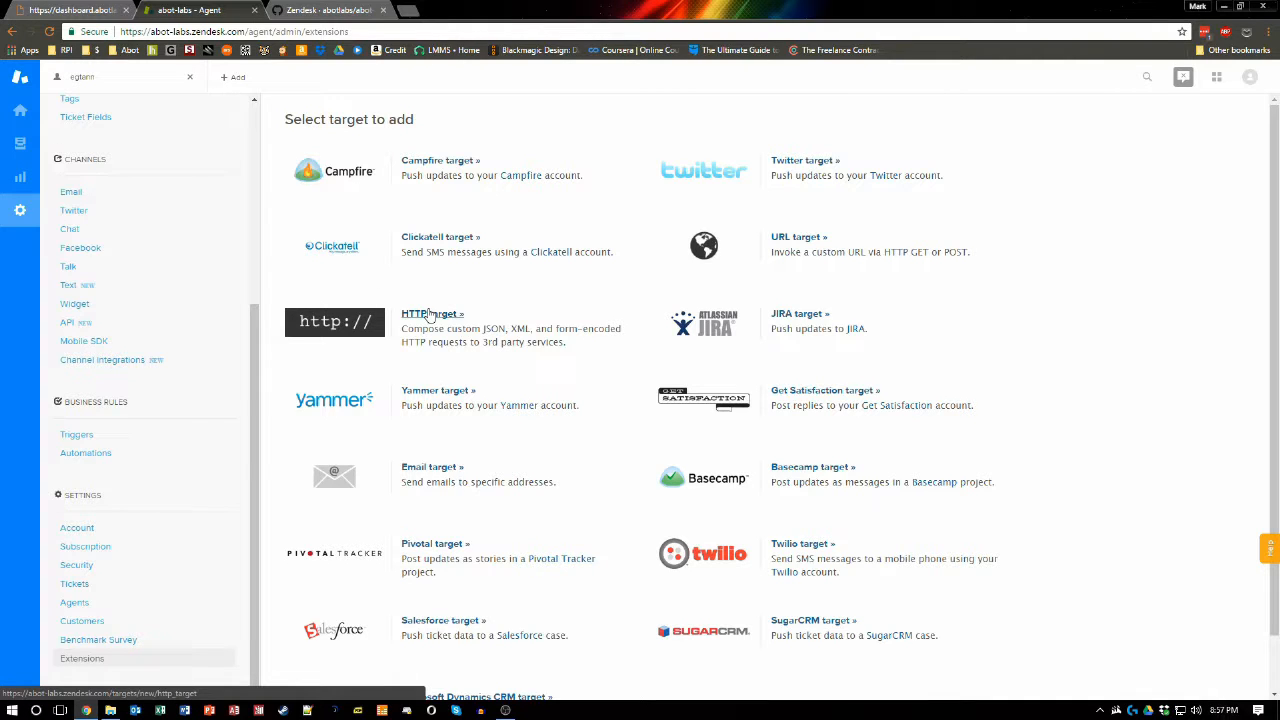
pyautogui.click(430, 314)
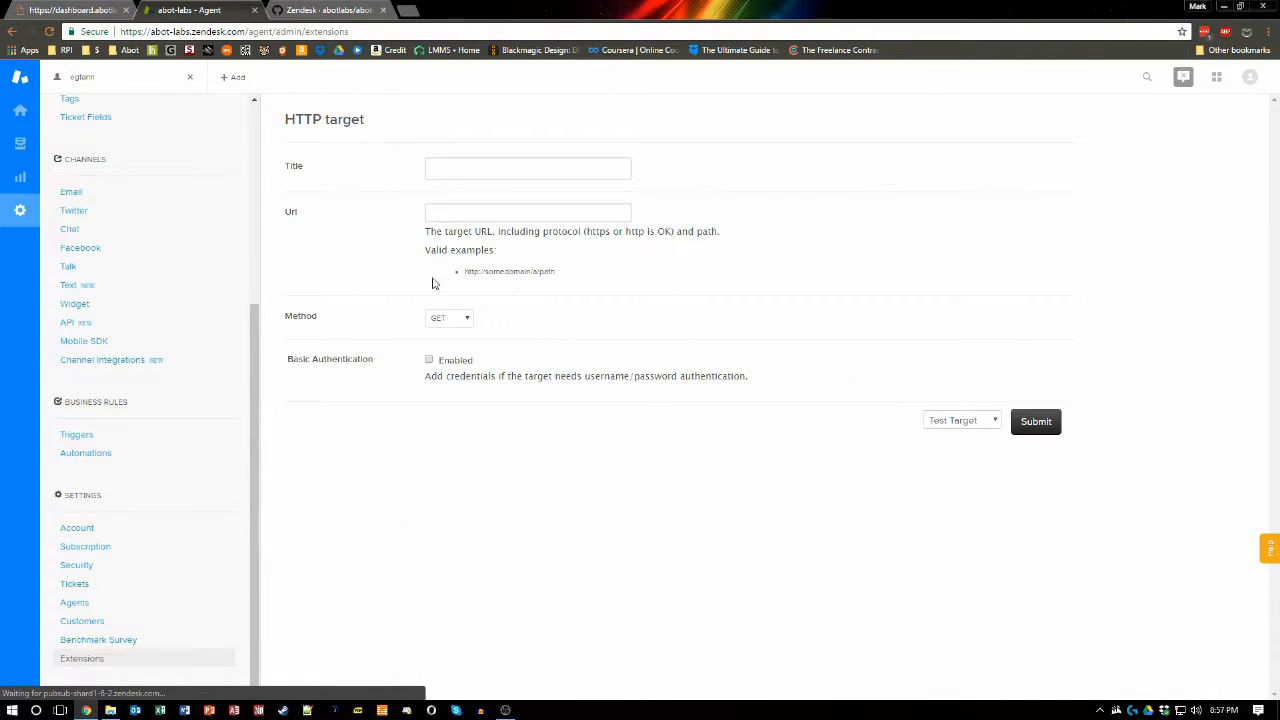
# Step: Title the HTTP target Abot-Mark
pyautogui.click(459, 176)
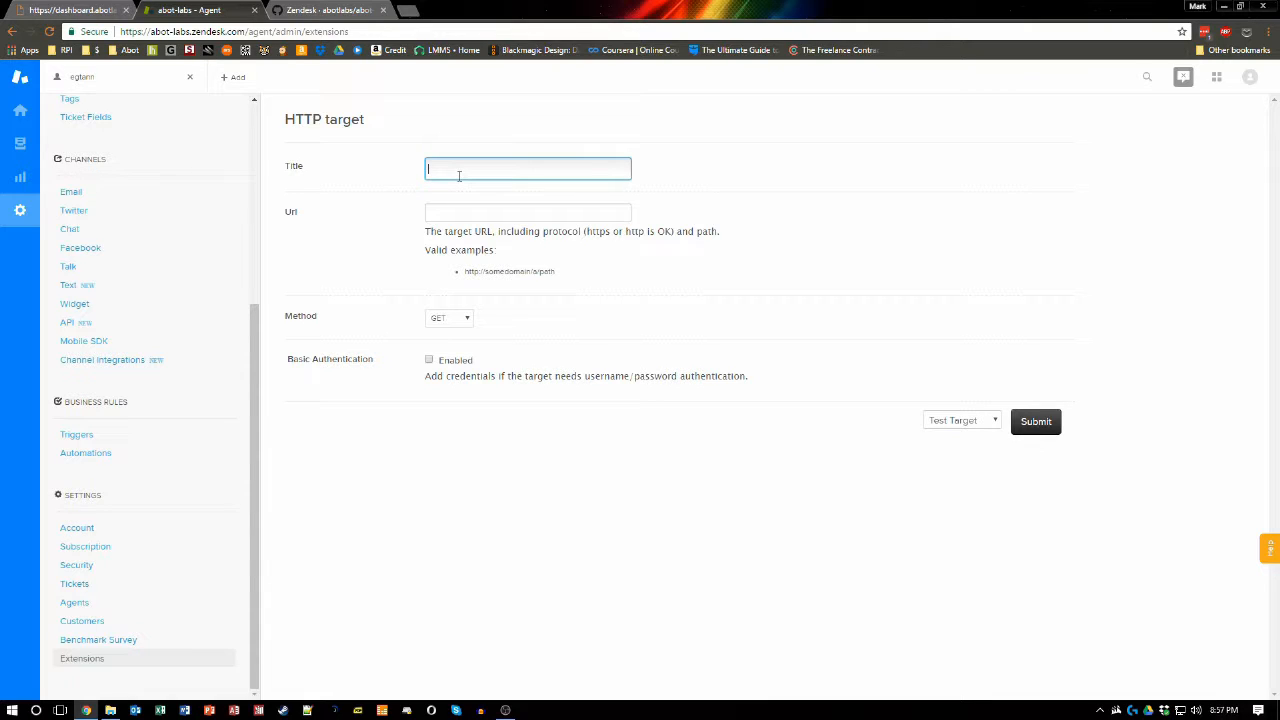
pyautogui.write('Abot-Mess')
pyautogui.click(431, 211)
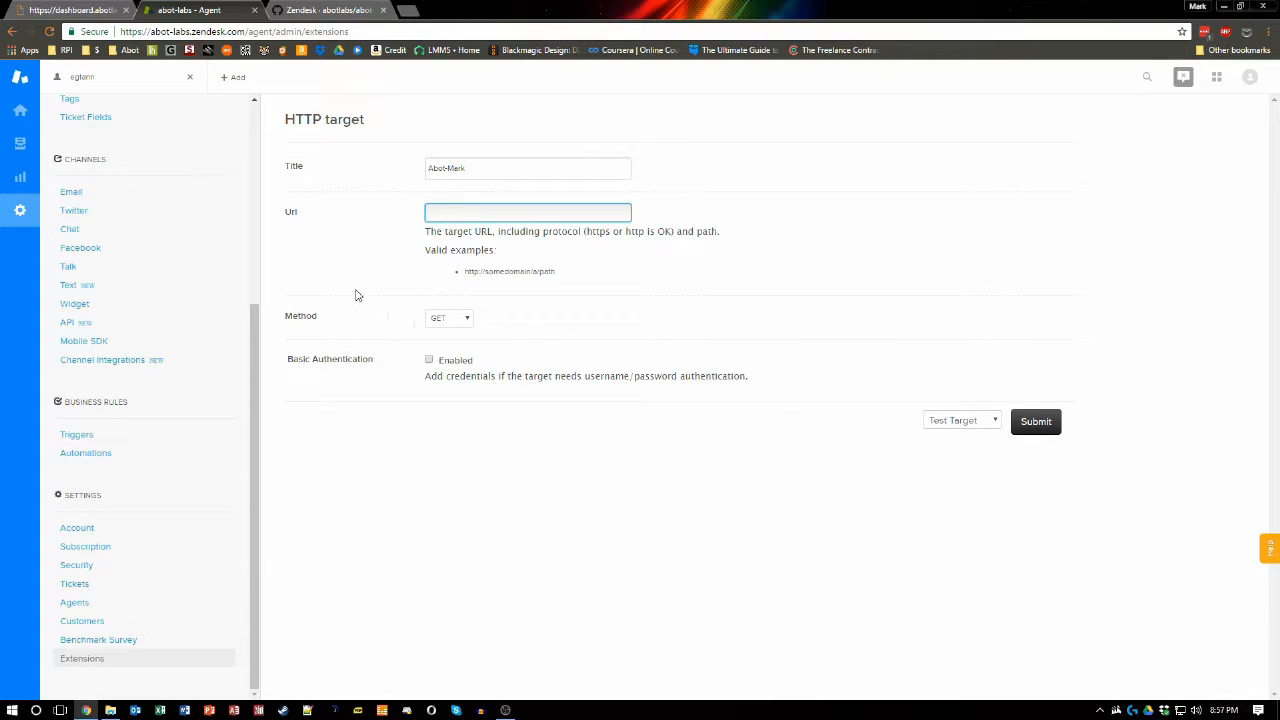
# Step: Copy the Abot Request URL and paste it into the HTTP target's Url field
pyautogui.click(72, 10)
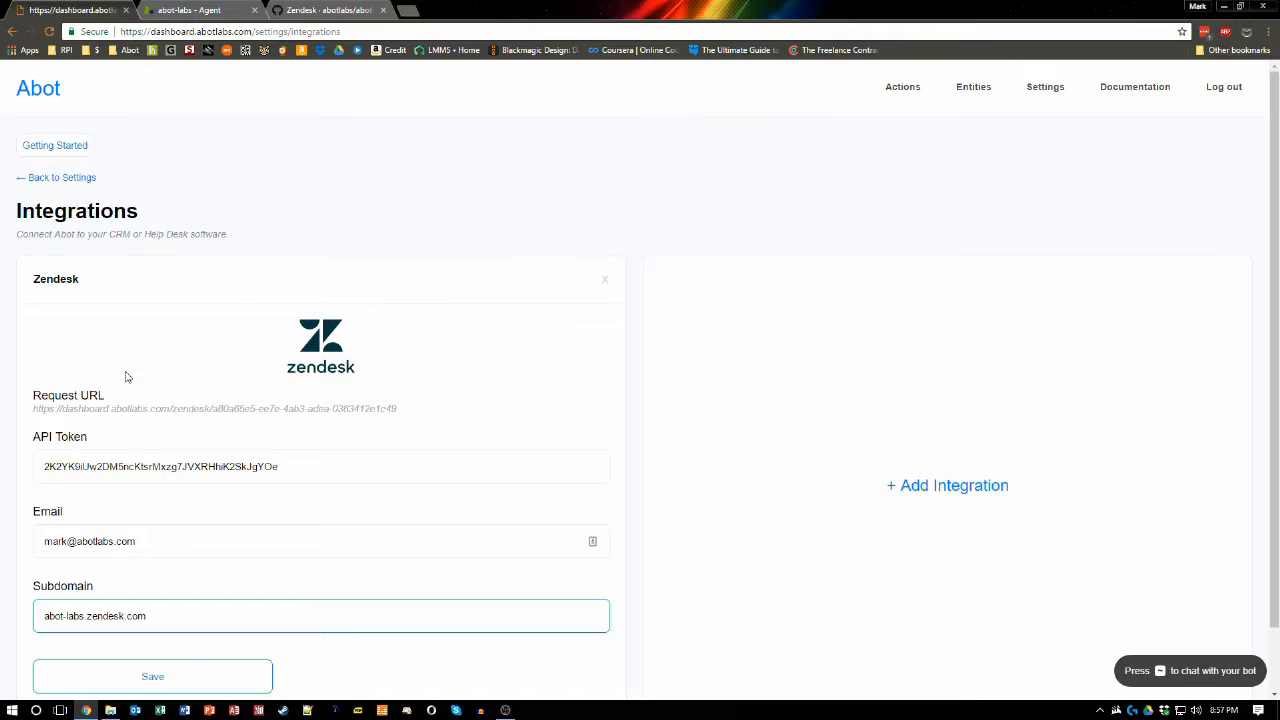
pyautogui.moveTo(33, 410); pyautogui.dragTo(406, 413)
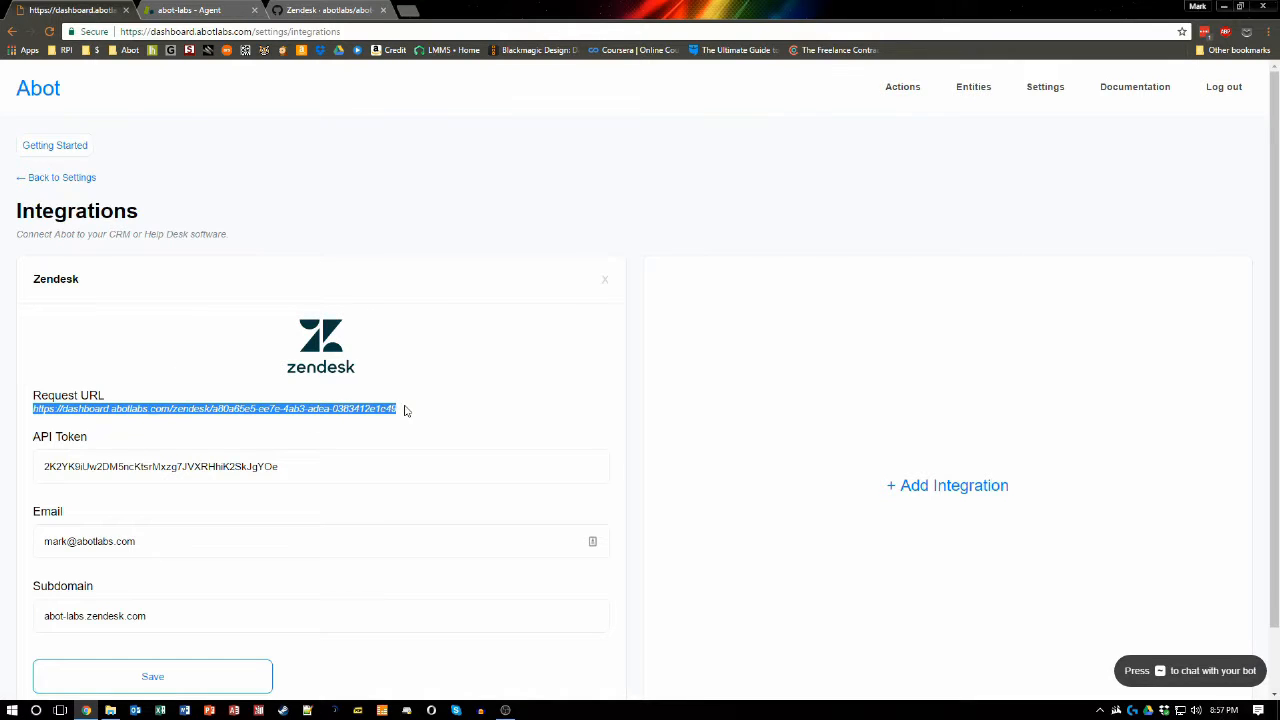
pyautogui.click(175, 7)
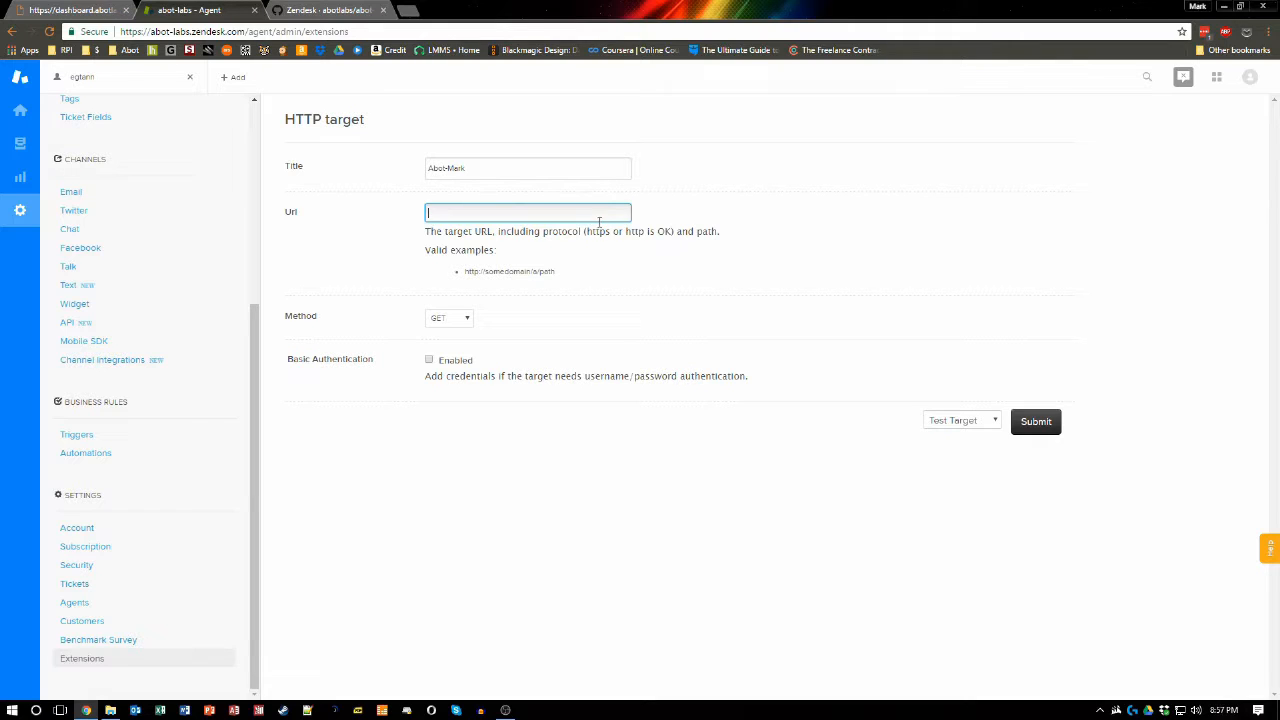
pyautogui.hotkey('ctrl', 'v')
pyautogui.click(615, 306)
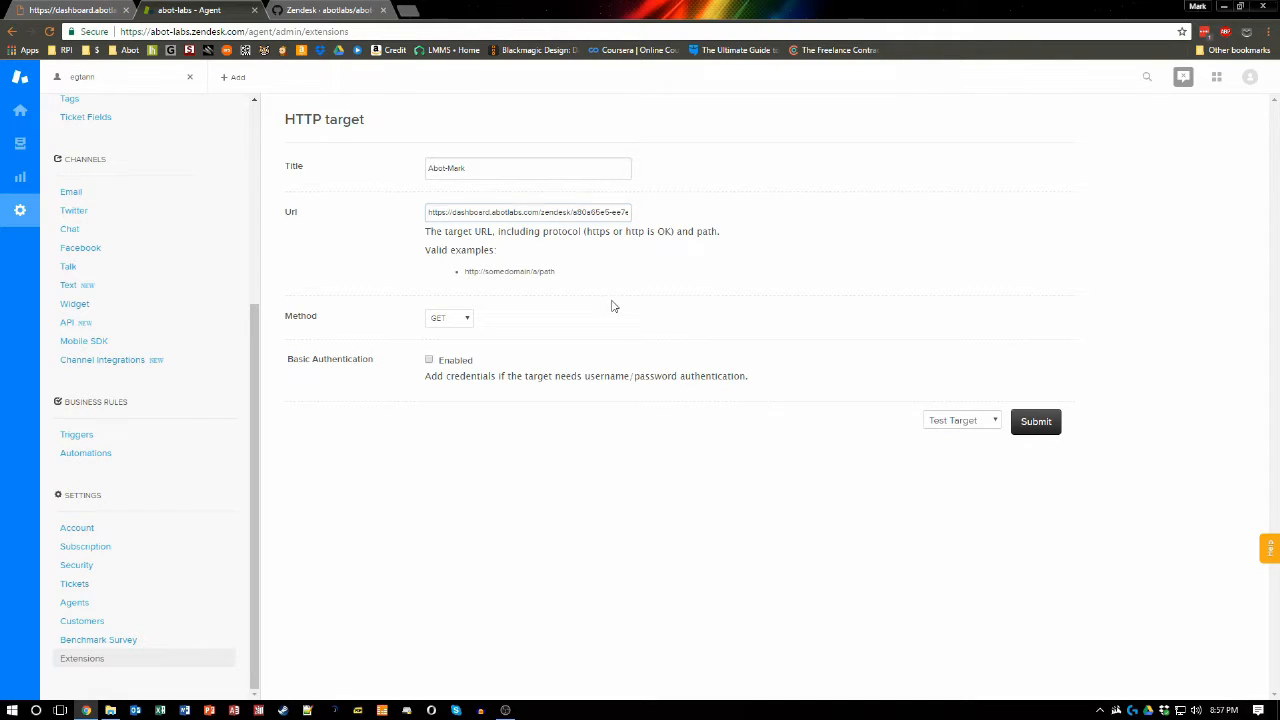
# Step: Set the HTTP target's method to POST and its content type to JSON
pyautogui.click(463, 316)
pyautogui.click(462, 356)
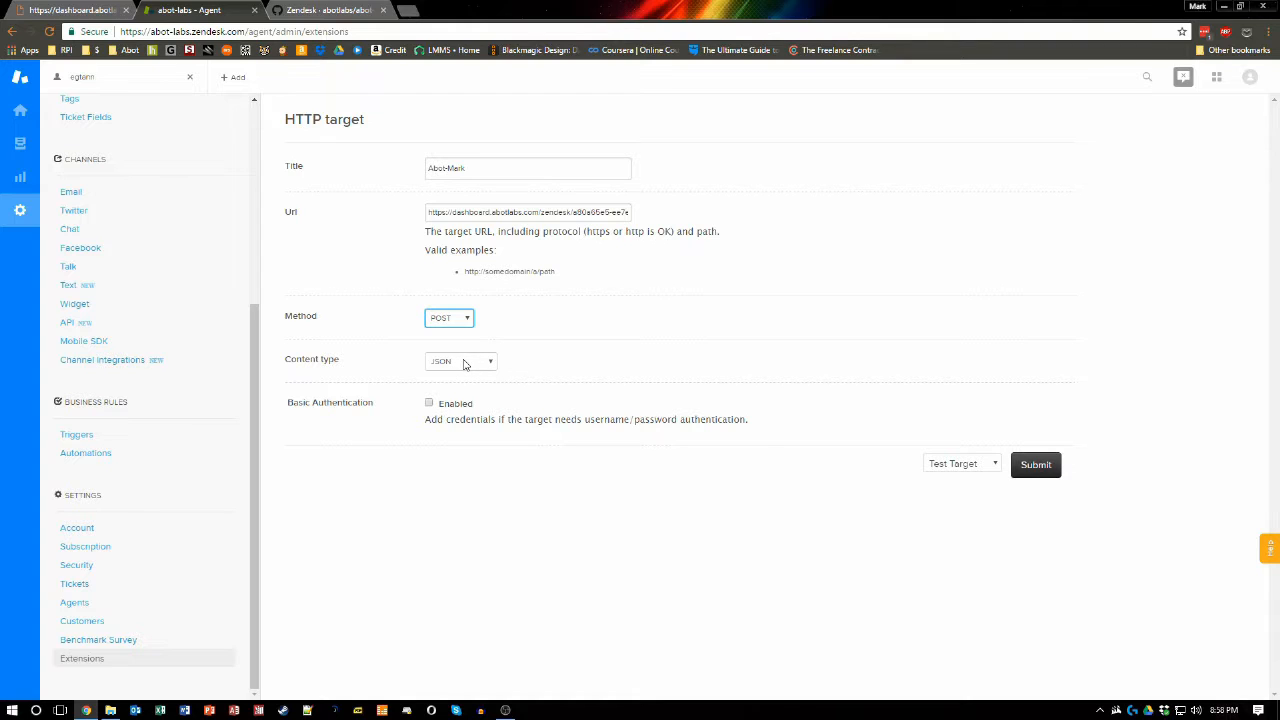
pyautogui.click(463, 362)
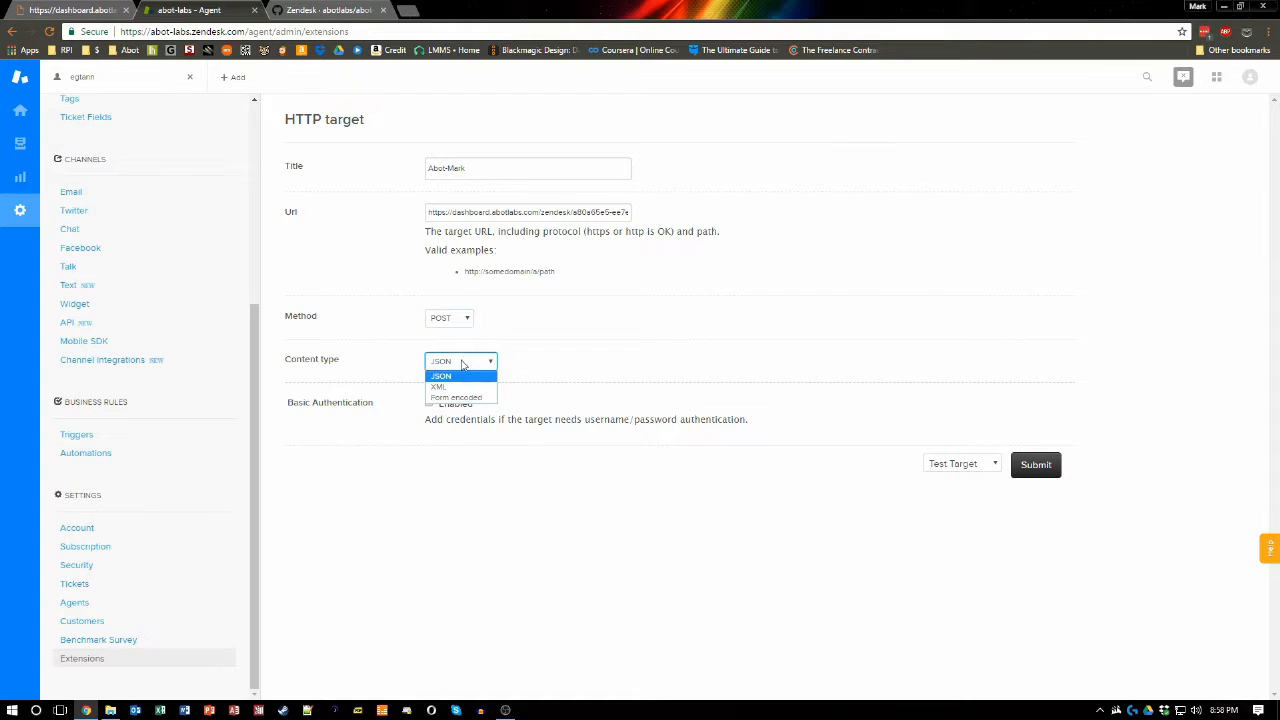
pyautogui.click(456, 377)
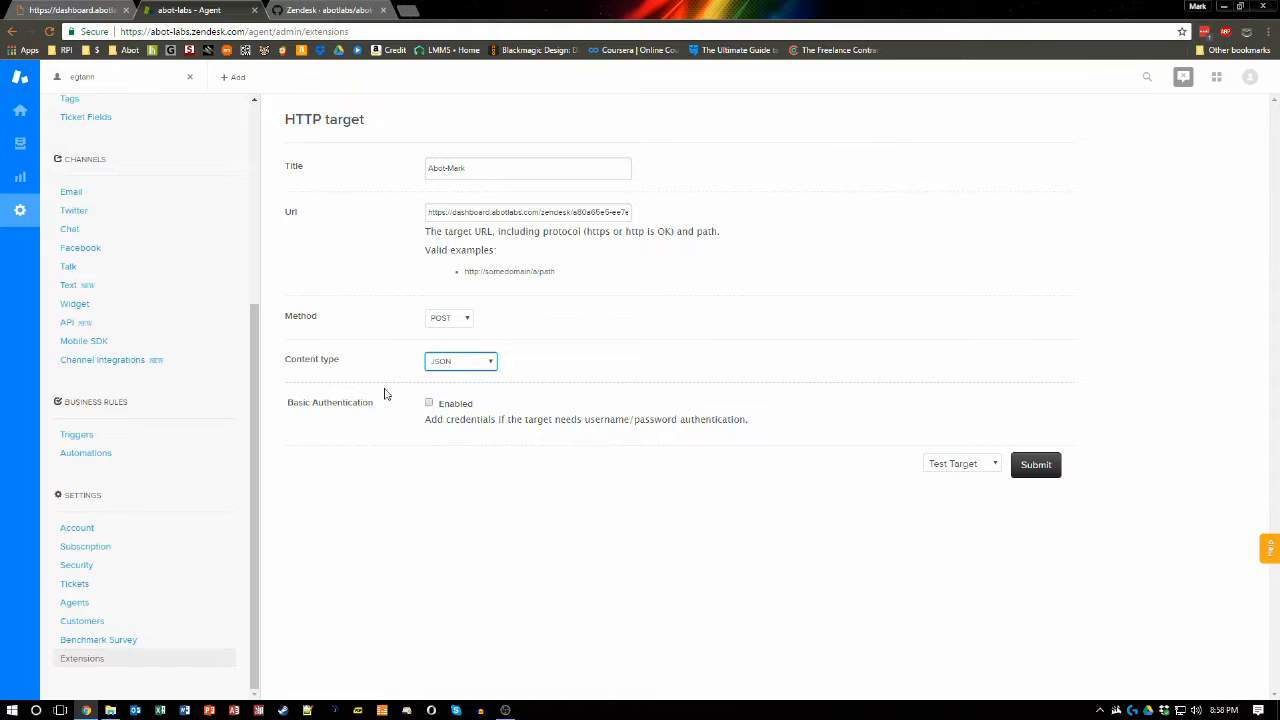
# Step: Choose Create target and submit the HTTP target with Basic Authentication left unchecked
pyautogui.moveTo(288, 402); pyautogui.dragTo(383, 414)
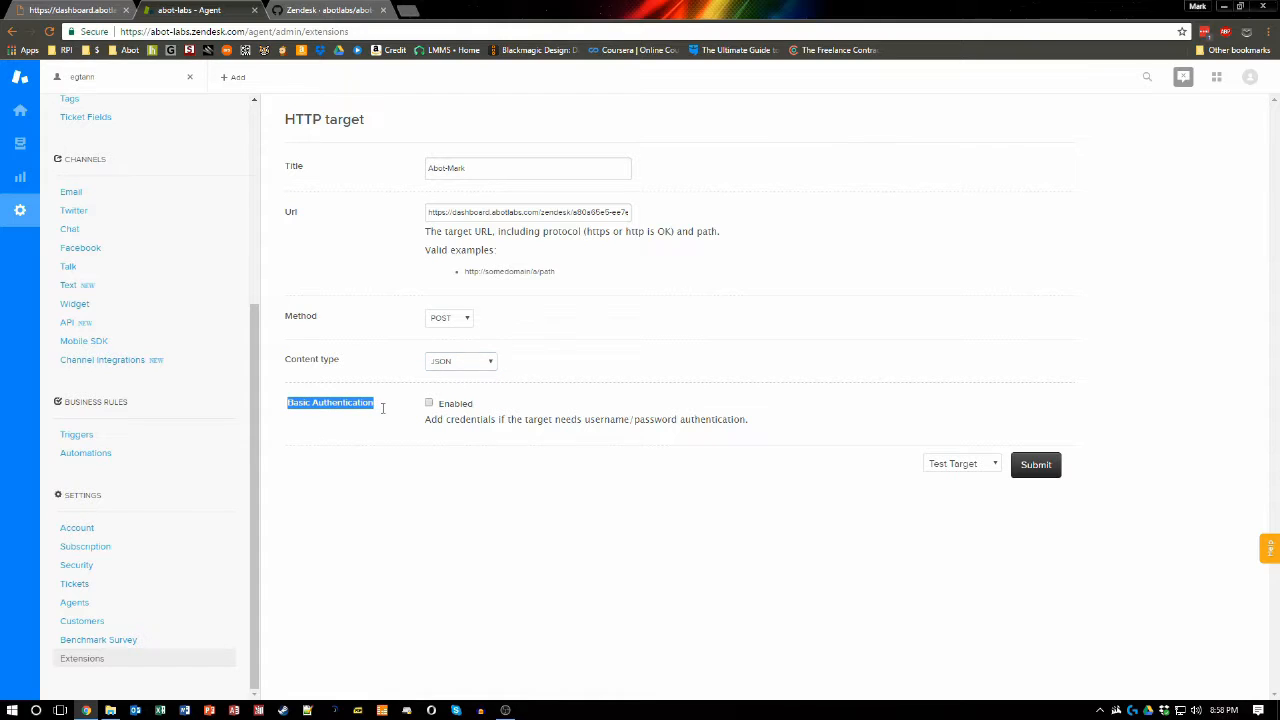
pyautogui.click(428, 449)
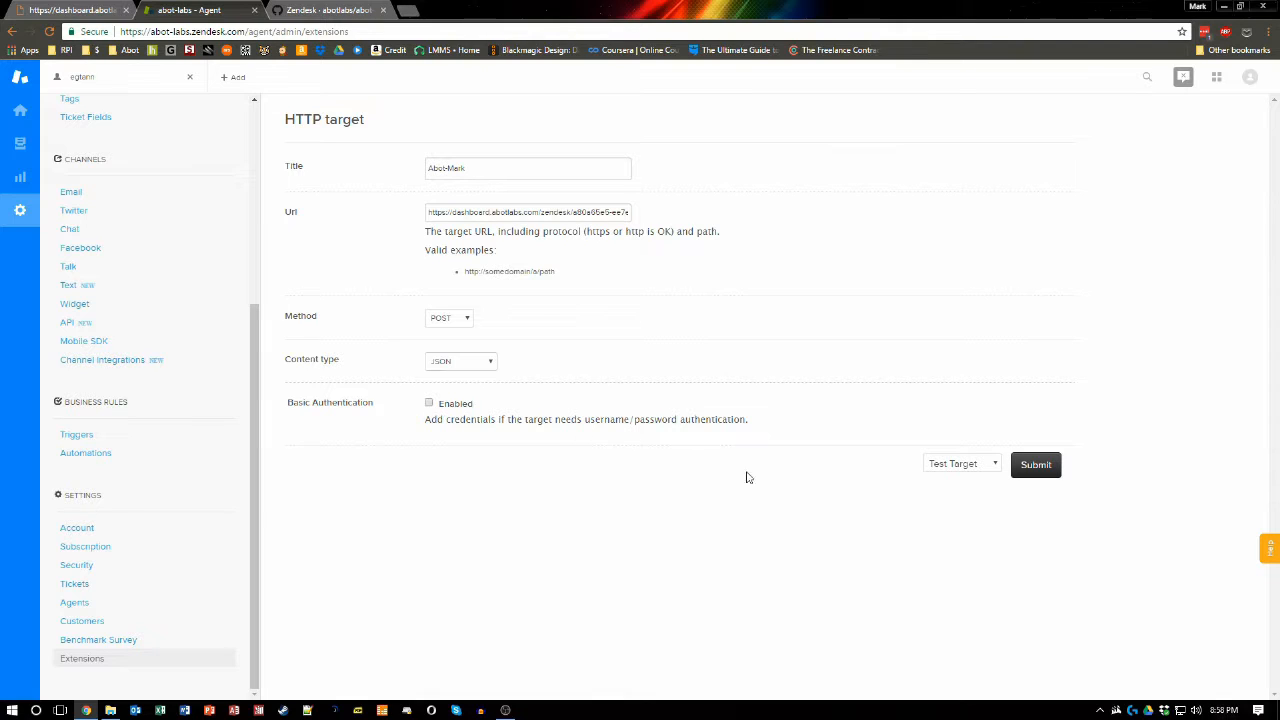
pyautogui.click(986, 467)
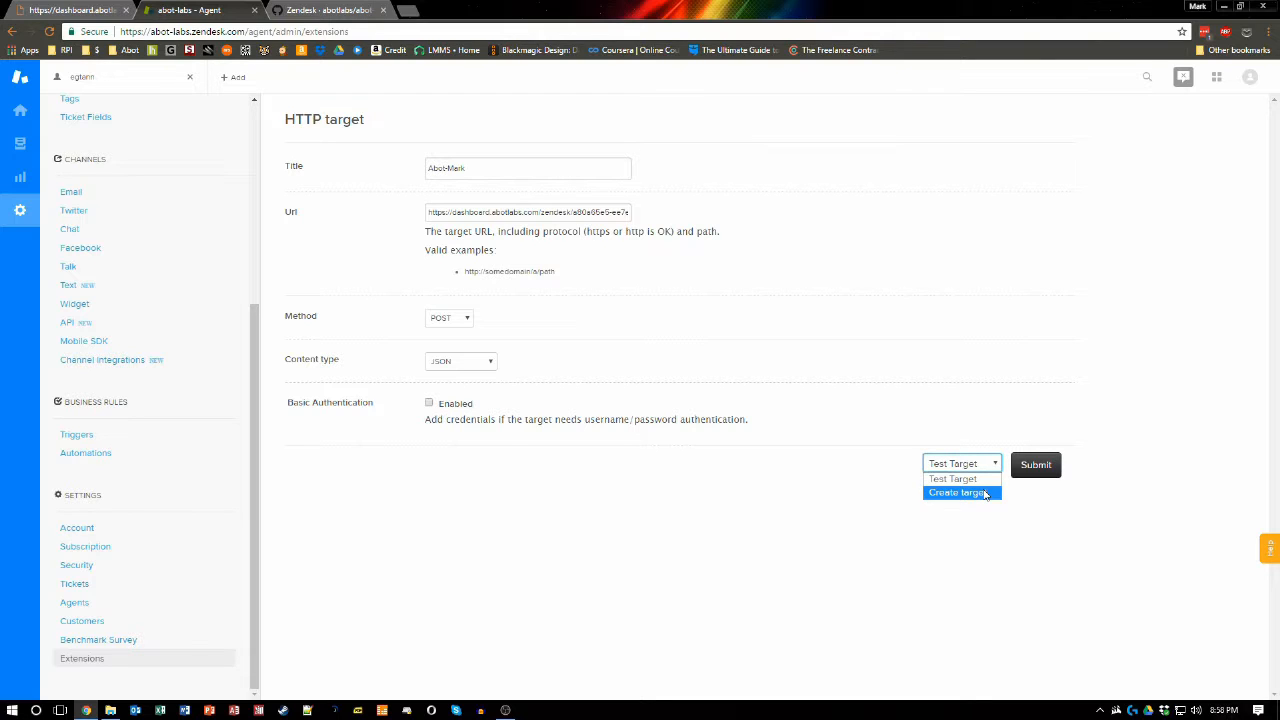
pyautogui.click(986, 492)
pyautogui.click(1038, 470)
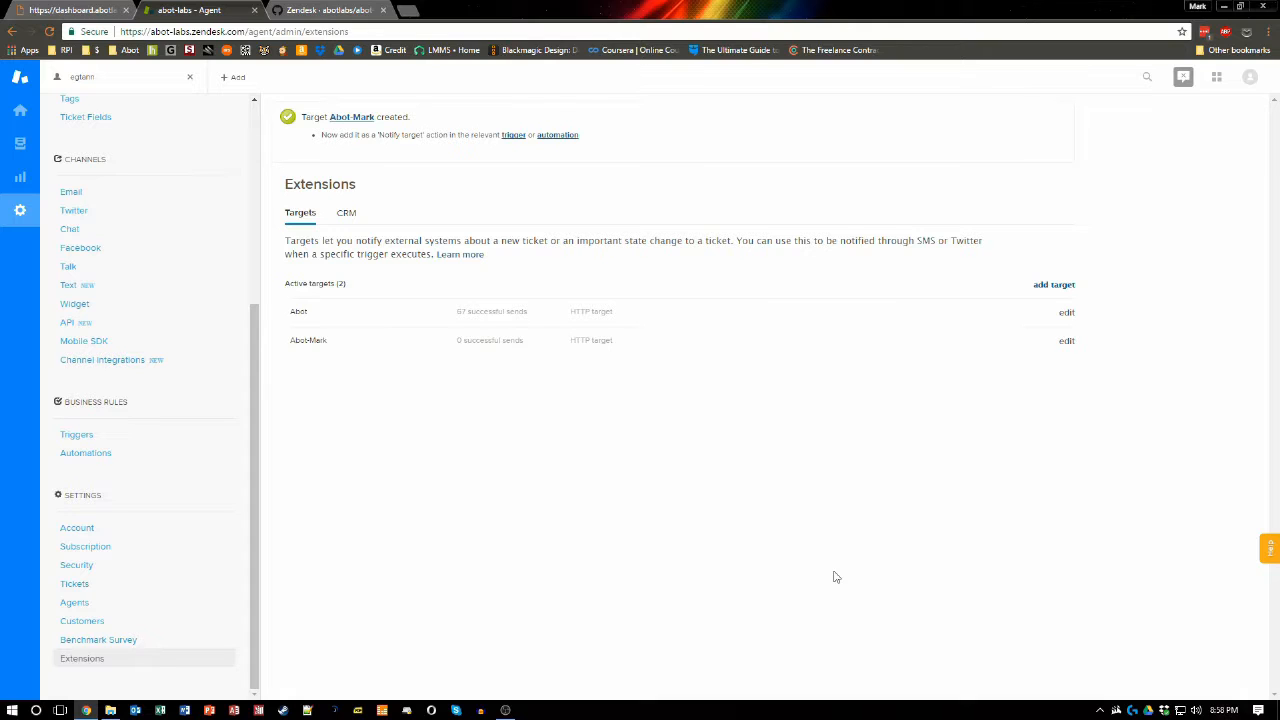
# Step: Start adding a new trigger and title it Abot-Mark
pyautogui.click(82, 441)
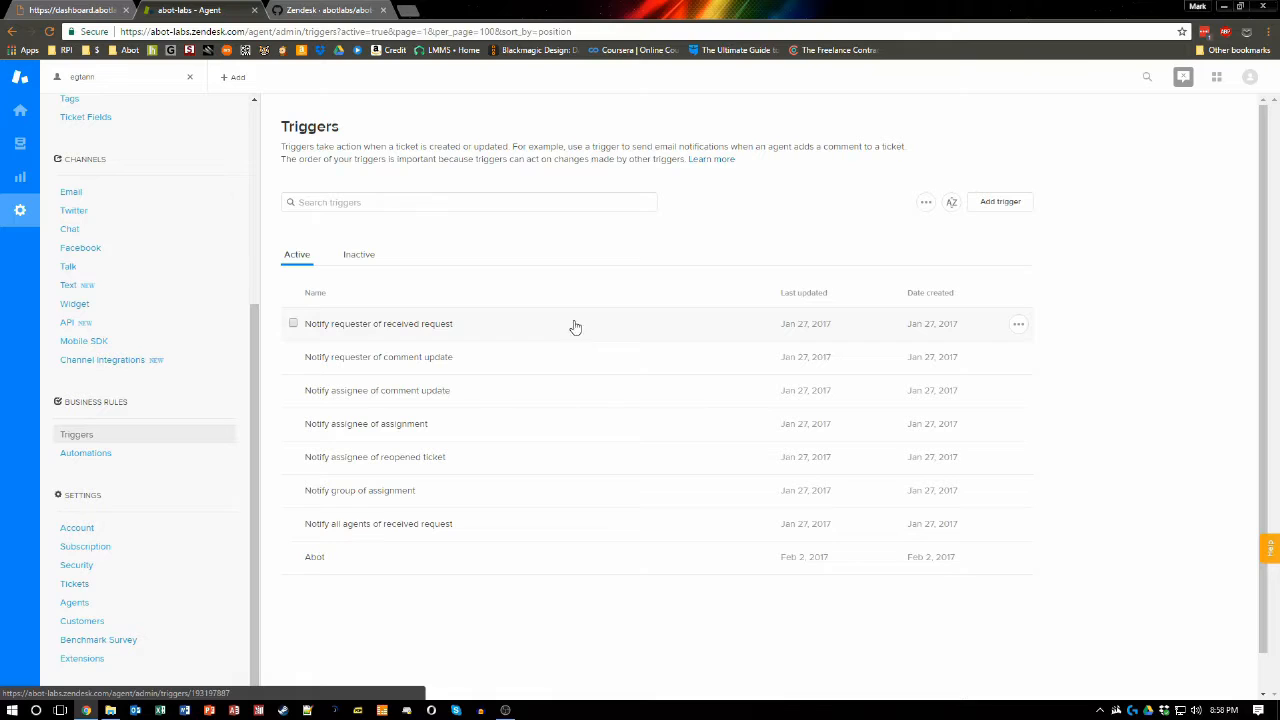
pyautogui.click(1010, 207)
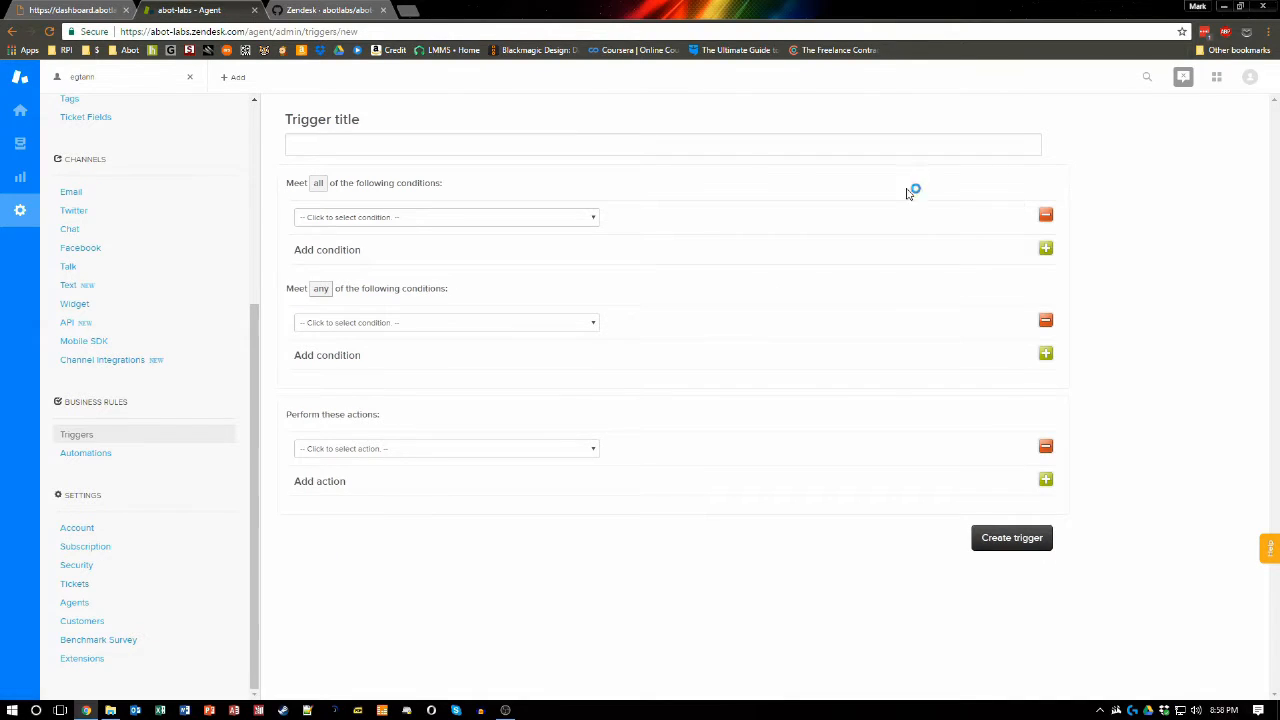
pyautogui.click(733, 145)
pyautogui.write('A')
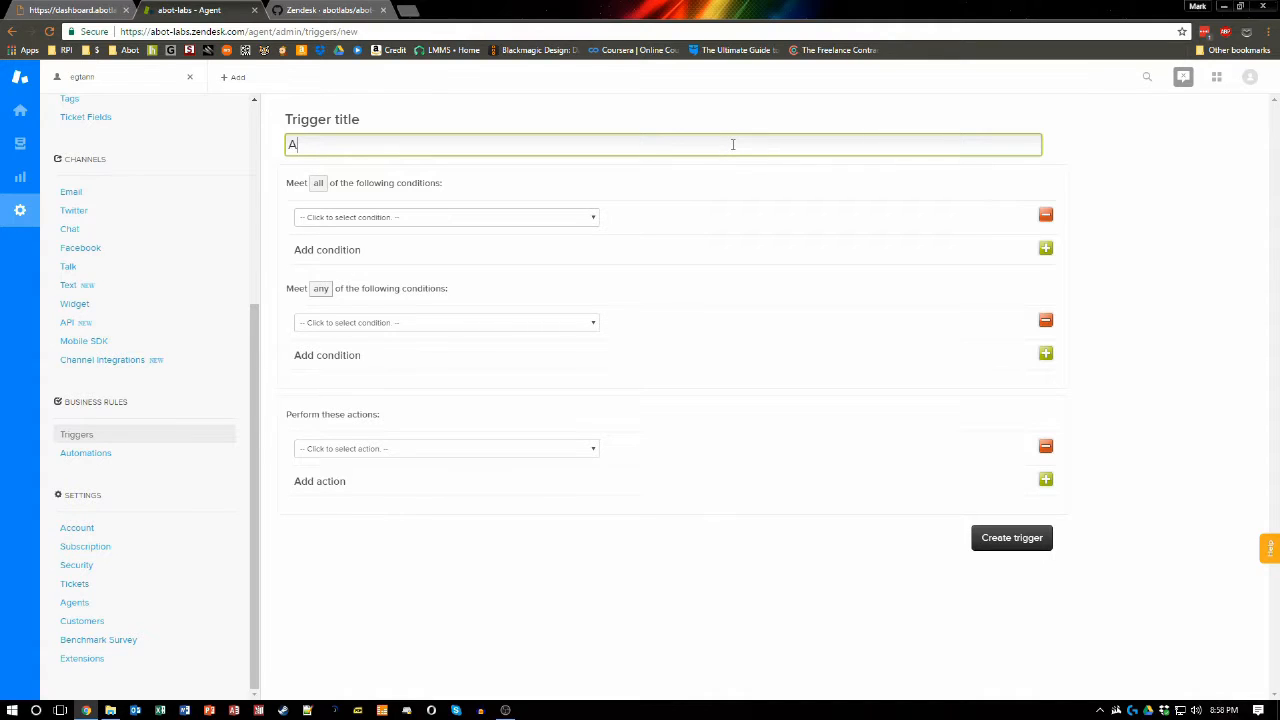
pyautogui.write('bot-Mark')
# Step: Add an any-condition of Ticket: Is... Created to the trigger
pyautogui.click(322, 185)
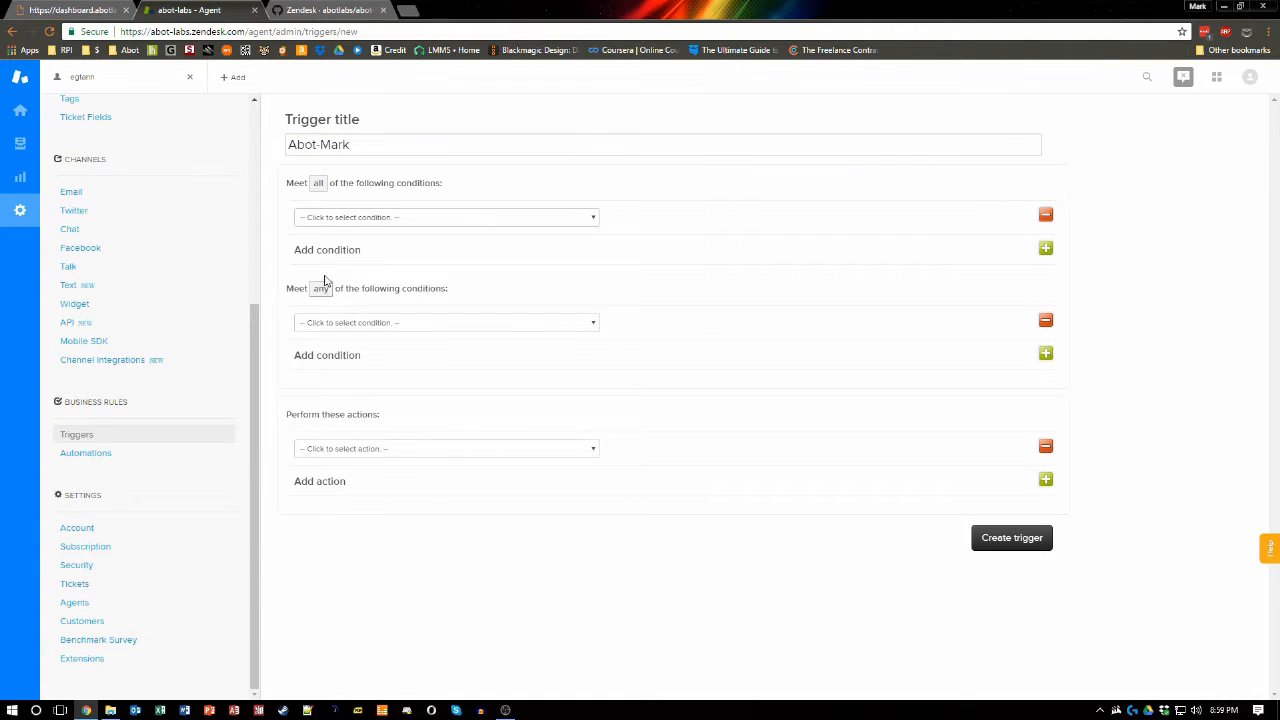
pyautogui.click(507, 322)
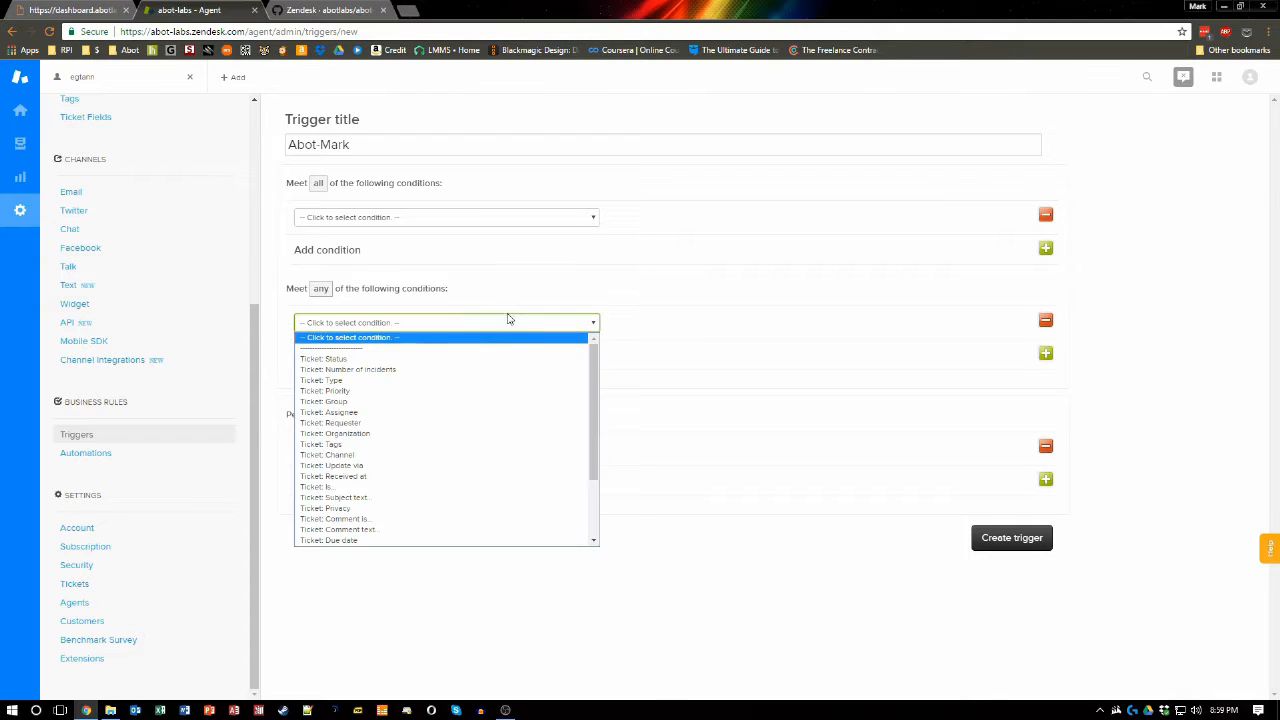
pyautogui.click(359, 487)
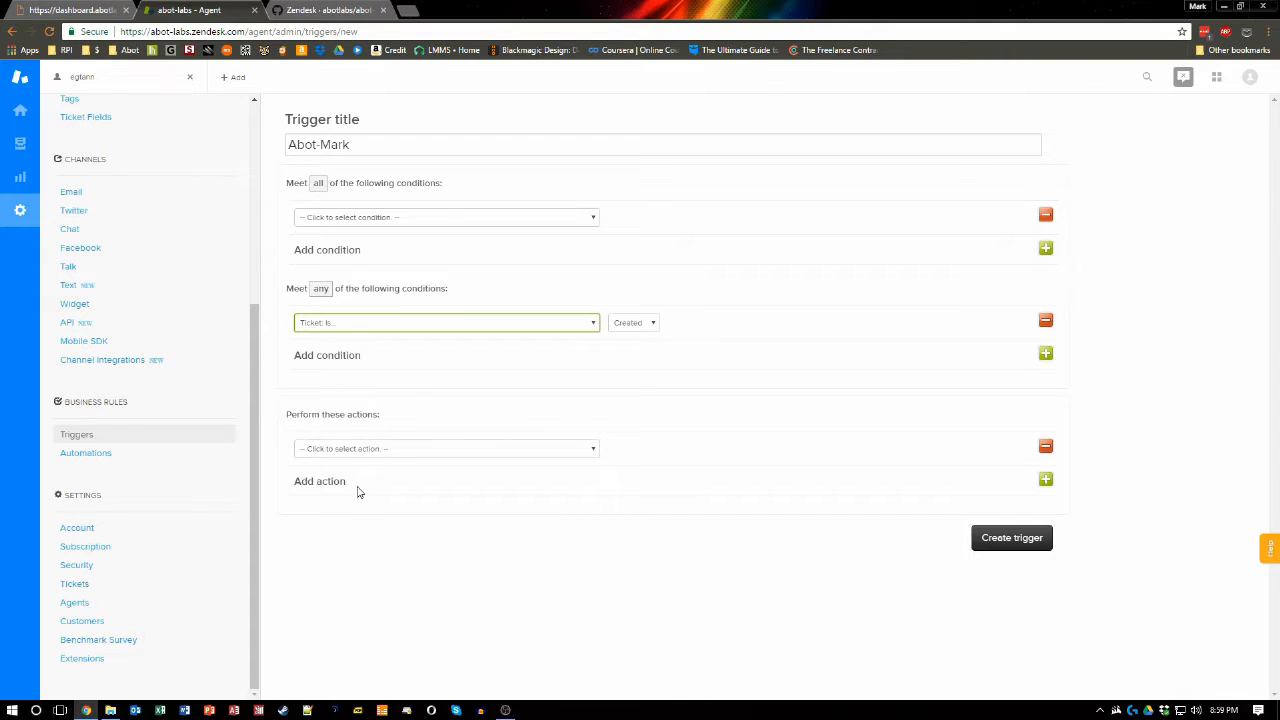
pyautogui.click(632, 327)
# Step: Add a second any-condition of Ticket: Is... Updated
pyautogui.click(1045, 353)
pyautogui.click(444, 361)
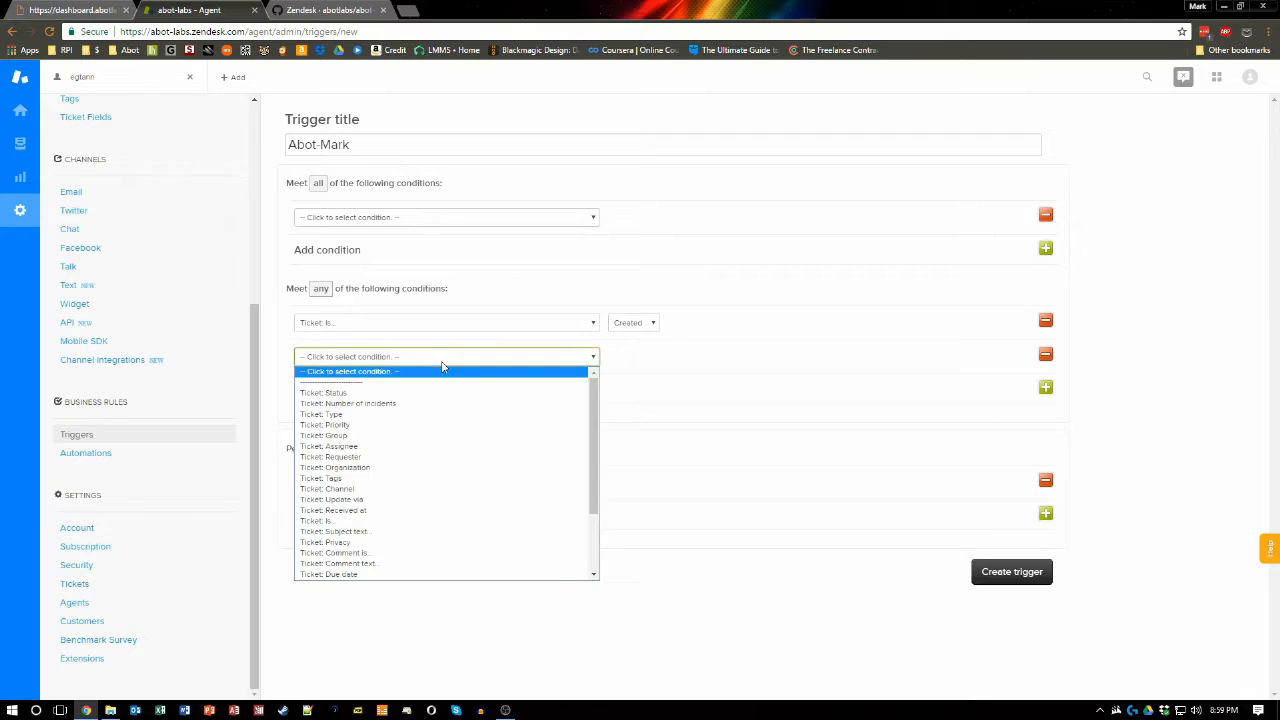
pyautogui.click(361, 521)
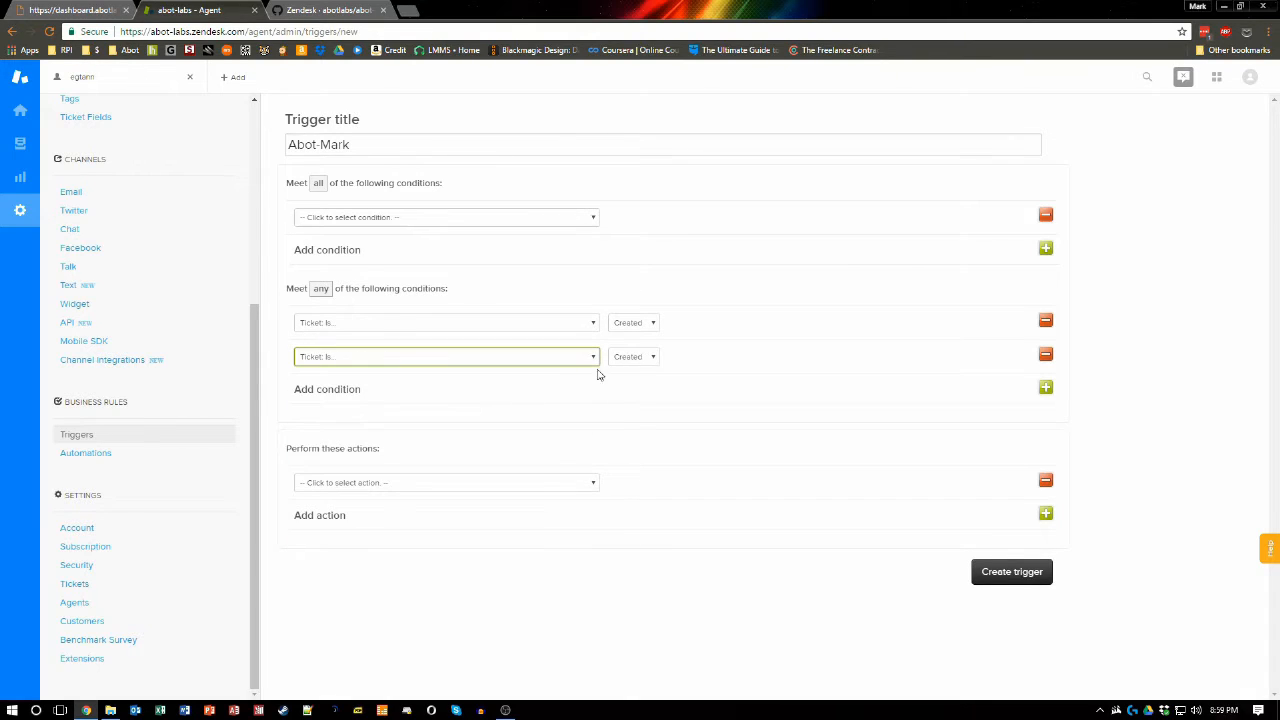
pyautogui.click(651, 359)
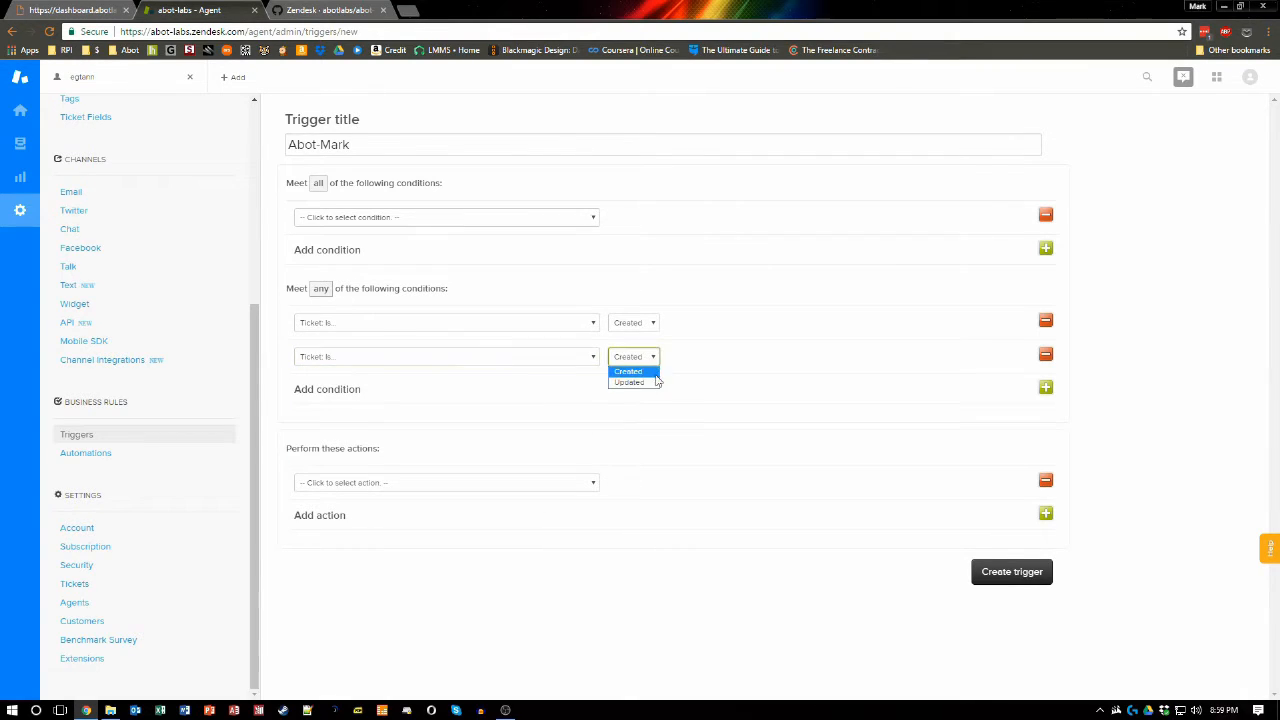
pyautogui.click(630, 383)
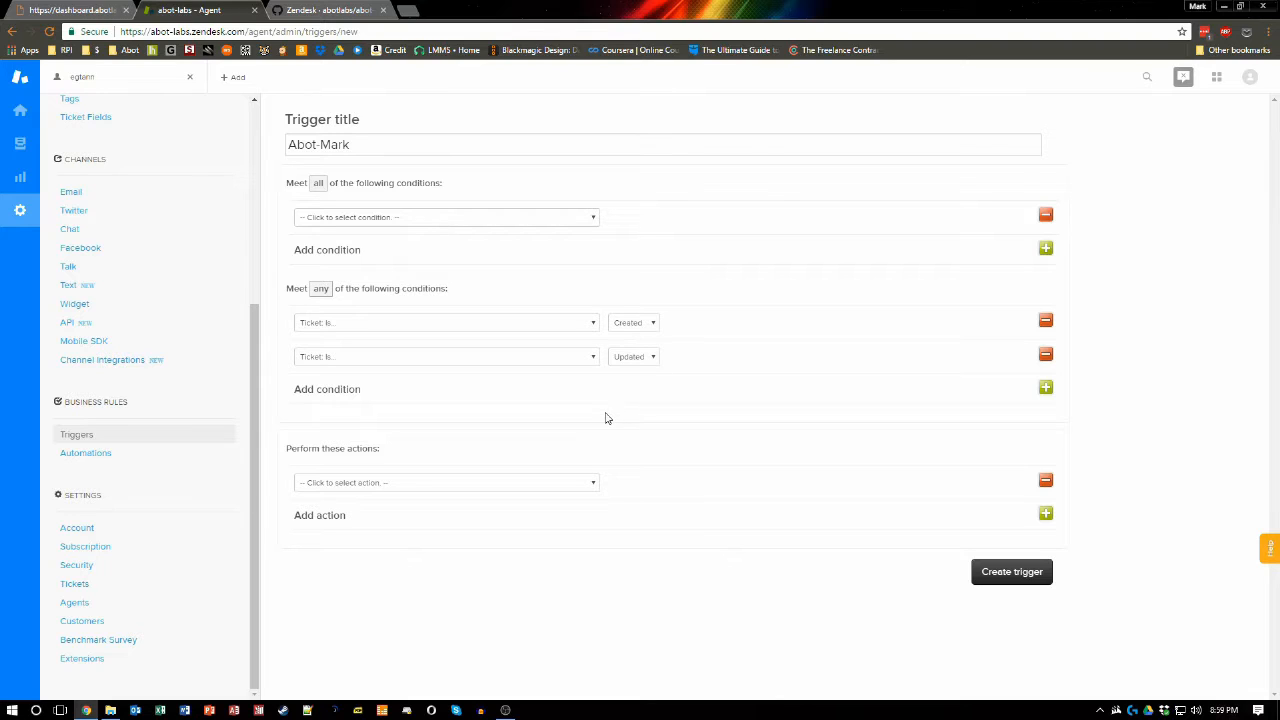
# Step: Set the trigger action to Notifications: Notify target with the Abot-Mark target
pyautogui.click(405, 487)
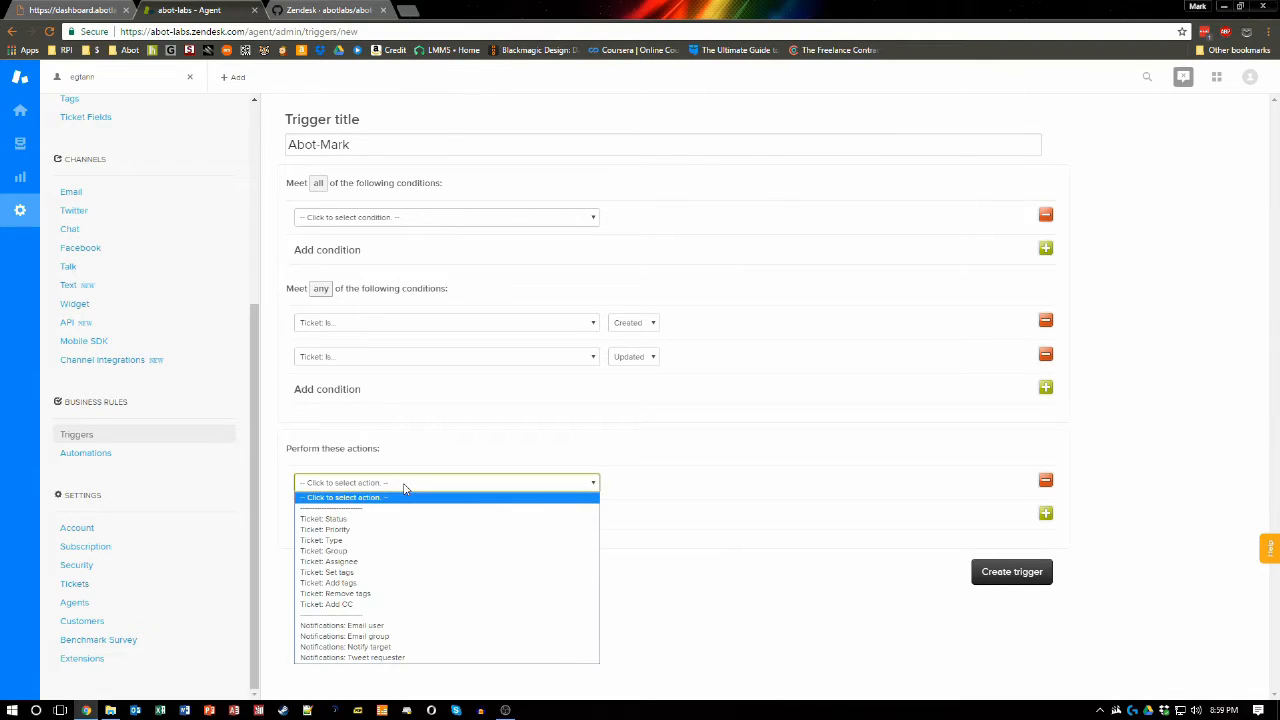
pyautogui.click(407, 647)
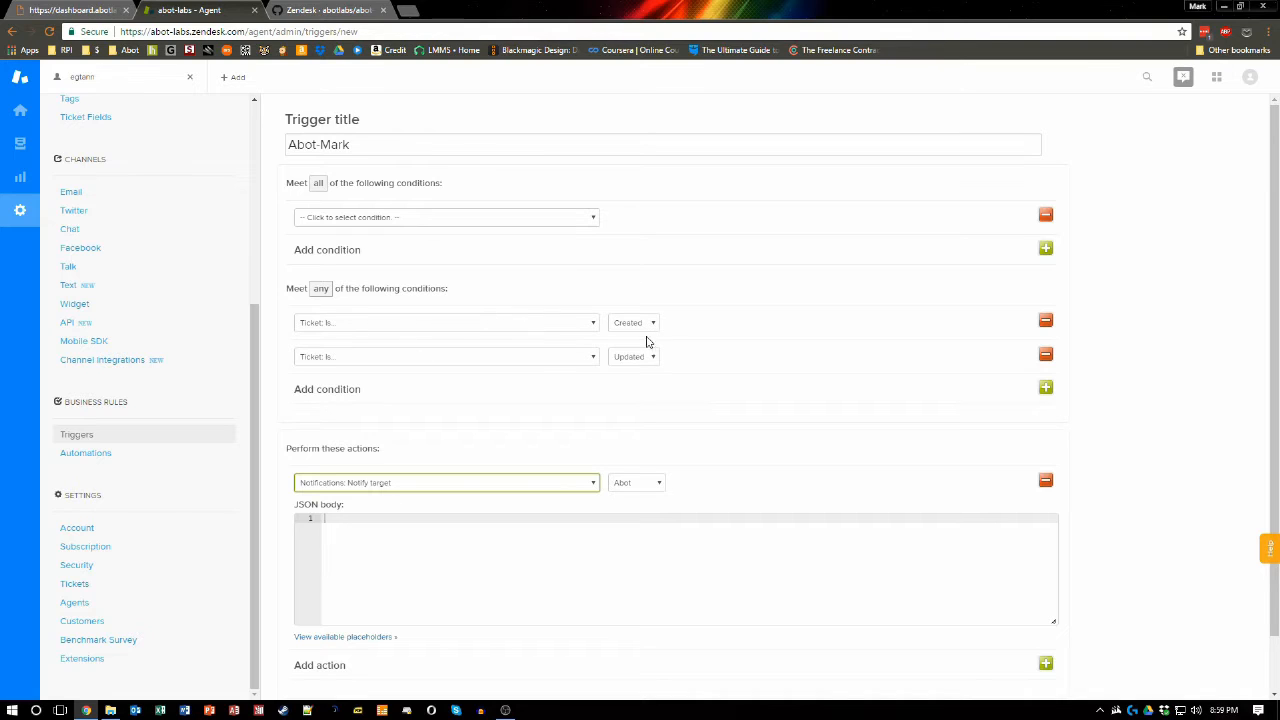
pyautogui.click(655, 485)
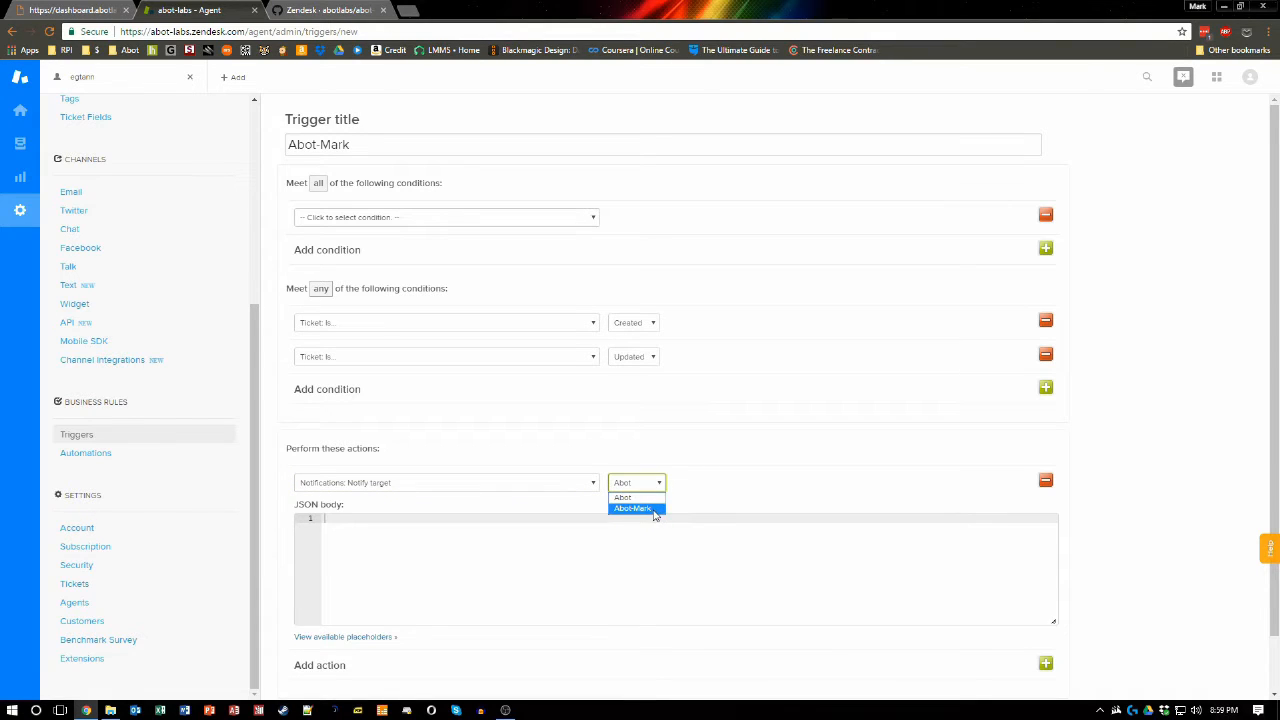
pyautogui.click(653, 510)
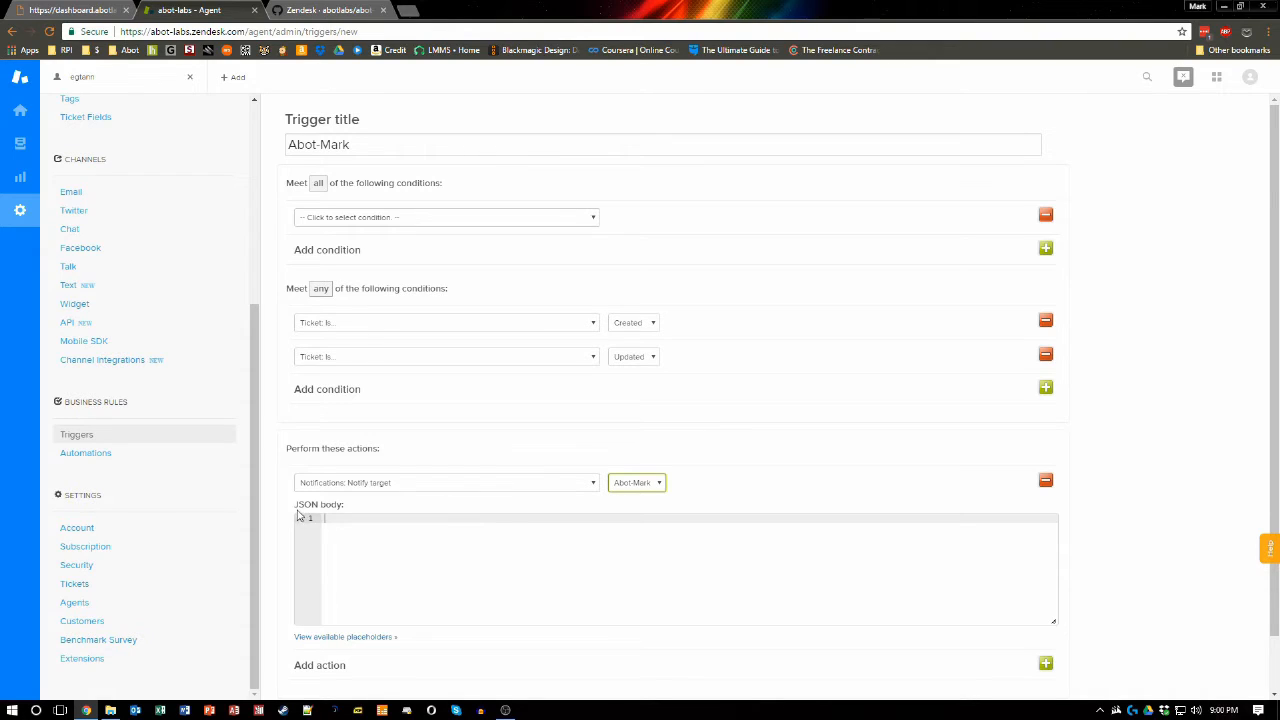
# Step: Copy the JSON body from the Abot Zendesk docs, paste it into the action's JSON body, and create the trigger
pyautogui.click(325, 10)
pyautogui.scroll(-20, 223, 331)
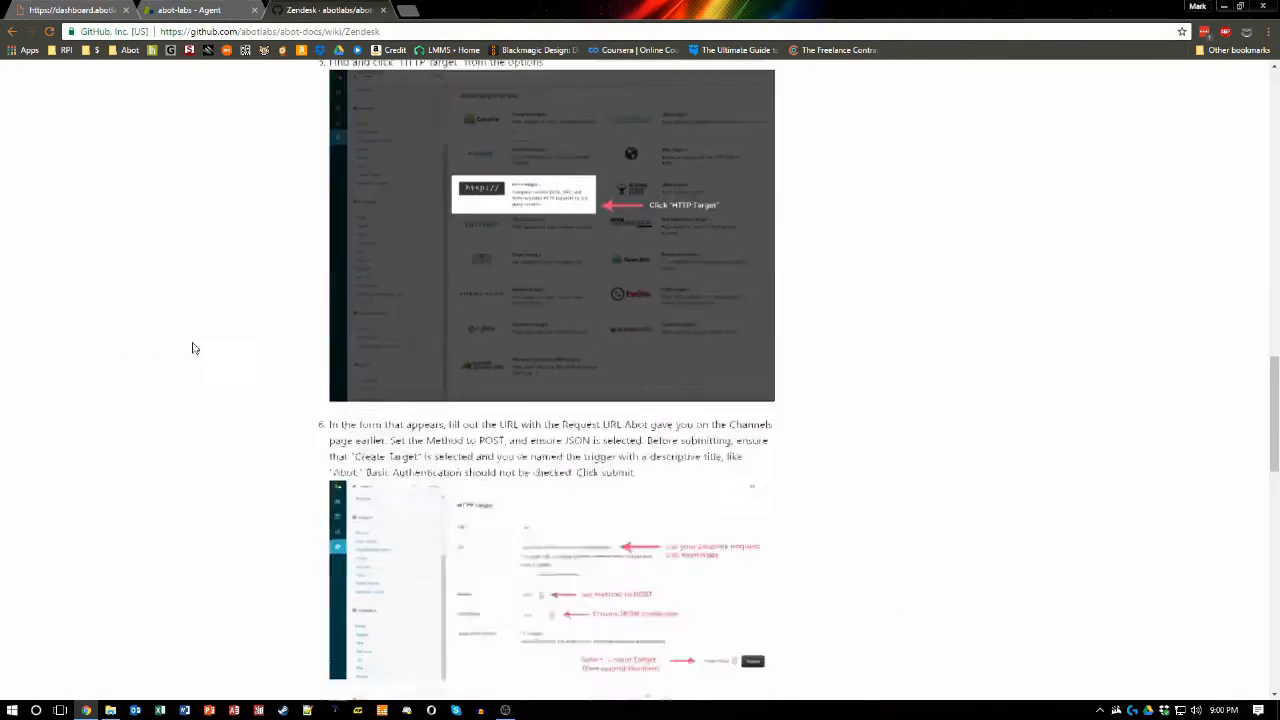
pyautogui.scroll(1, 229, 320)
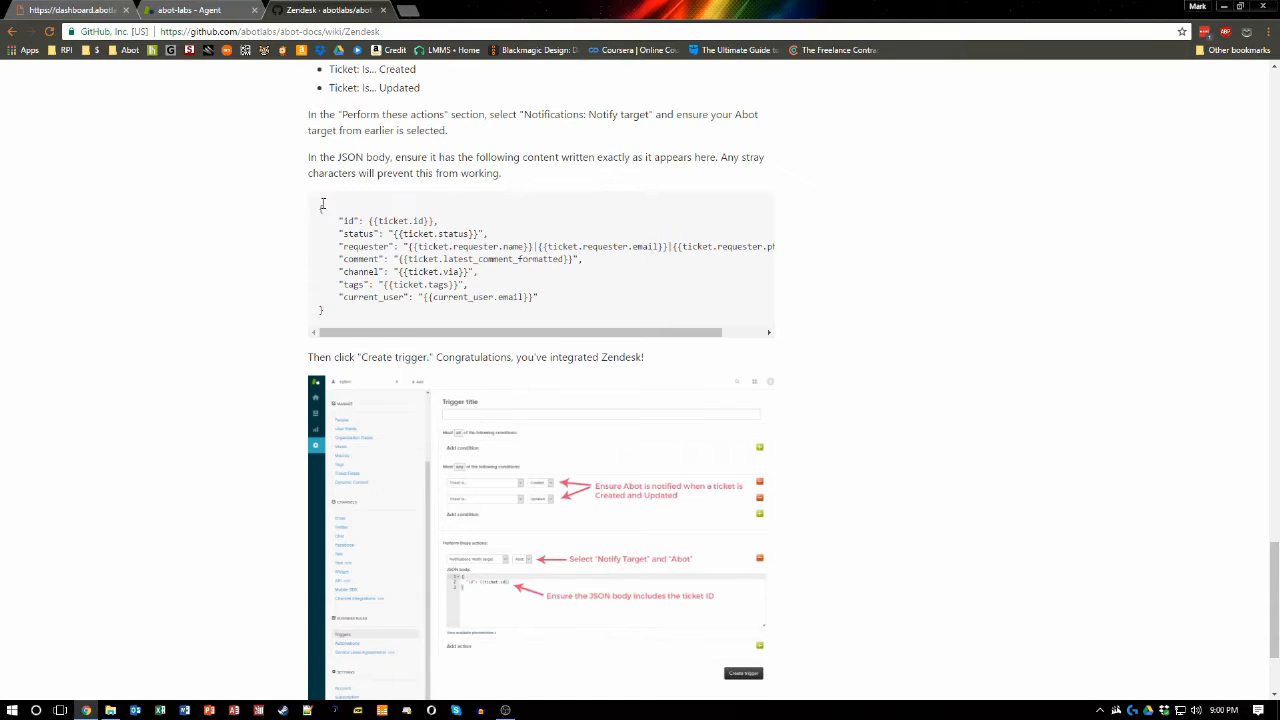
pyautogui.moveTo(320, 209); pyautogui.dragTo(396, 314)
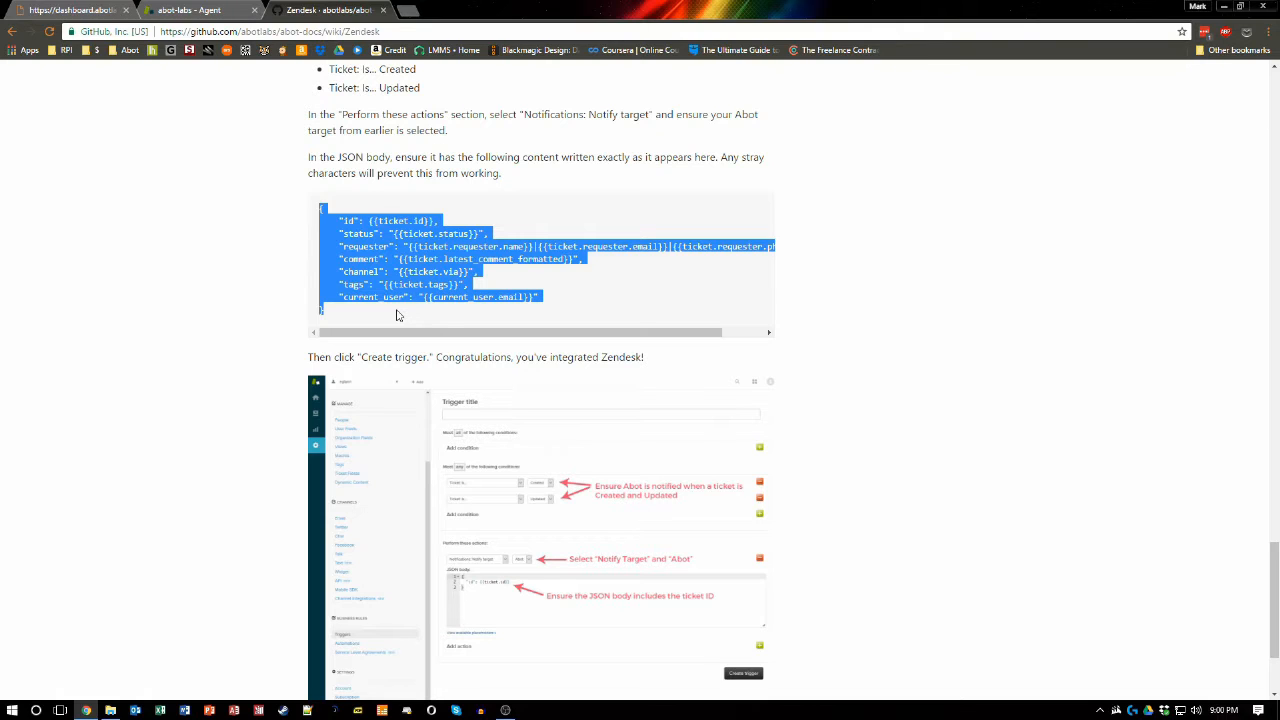
pyautogui.click(160, 9)
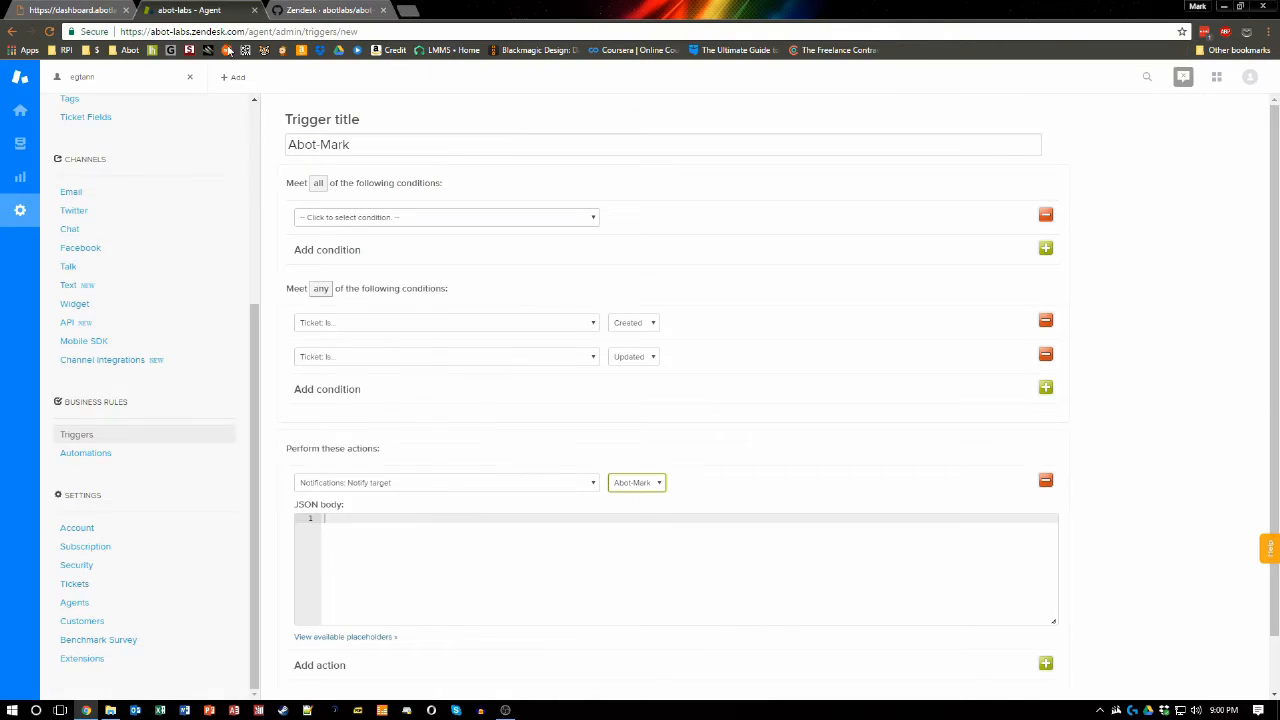
pyautogui.click(359, 521)
pyautogui.write('{     "id": "{{ticket.id}}",     "status": "{{ticket.status}}",     "requester": "{{ticket.requester.name}}|{{ticket.requester.email}}|{{ticket.requester.phone}}",     "comment": "{{ticket.latest_comment_formatted}}",     "channel": "{{ticket.via}}",     "tags": "{{ticket.tags}}",     "current_user": "{{current_user.email}}" }')
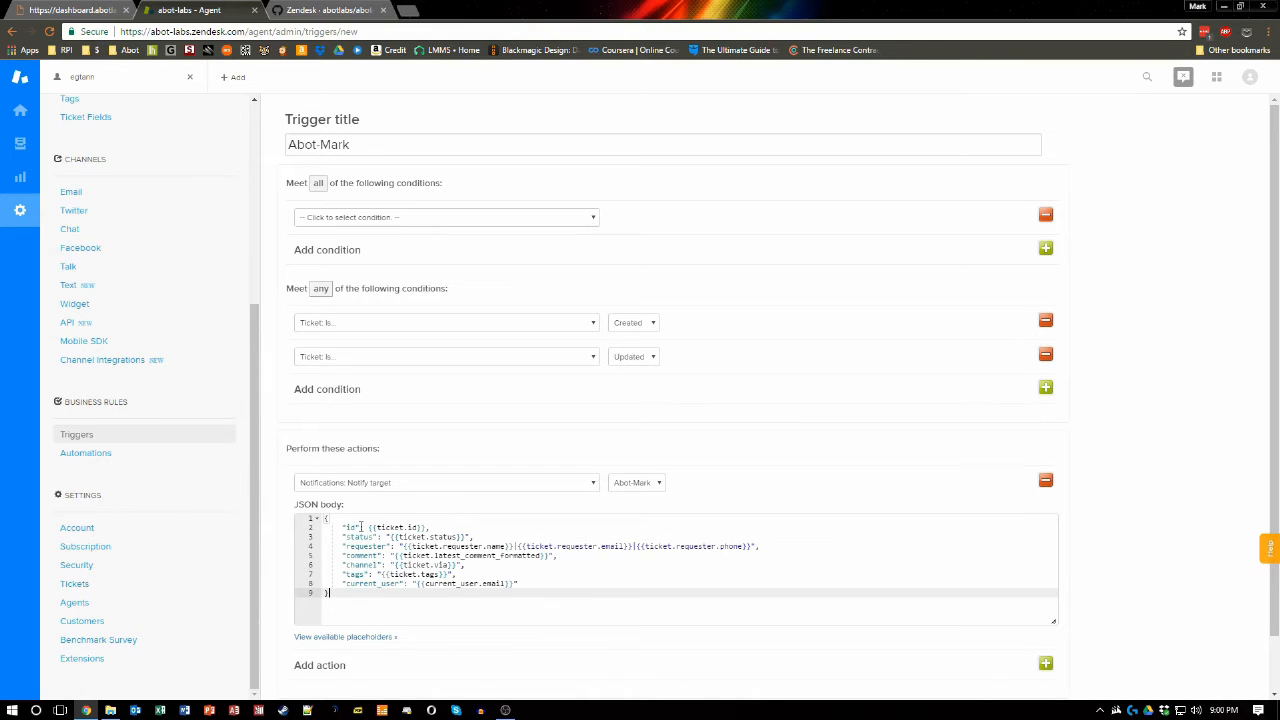
pyautogui.scroll(-1, 440, 600)
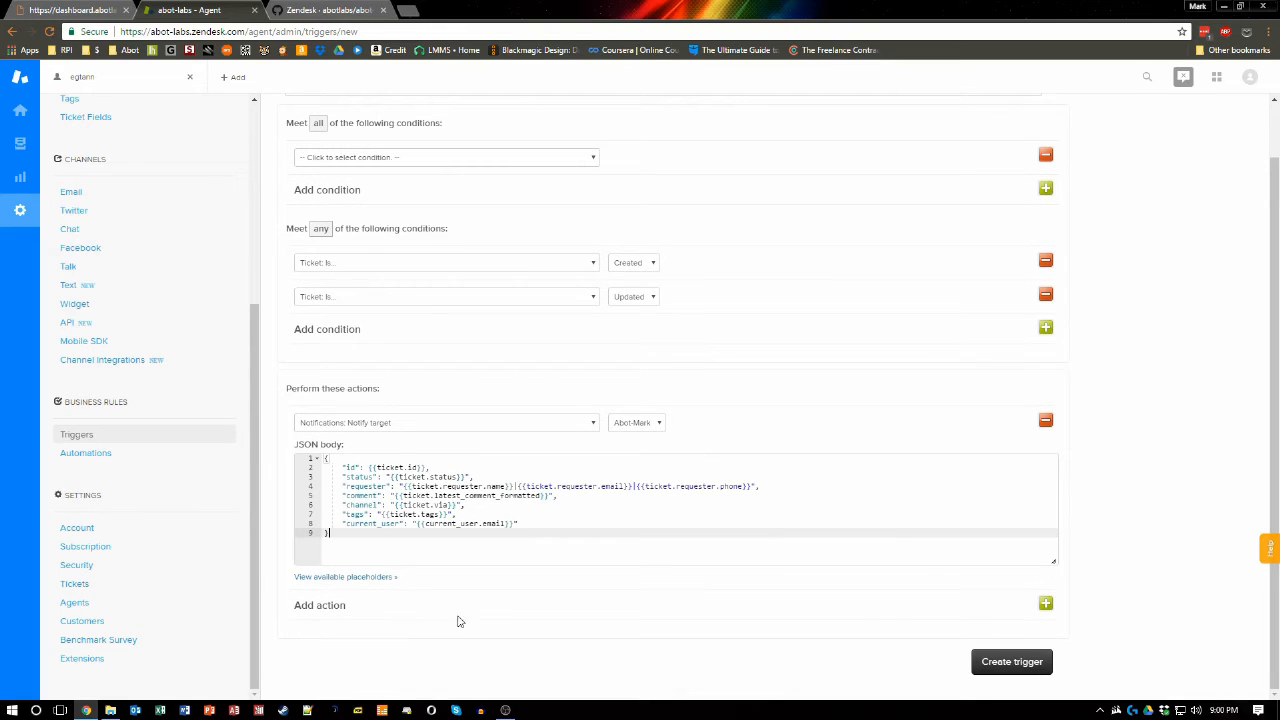
pyautogui.click(1040, 665)
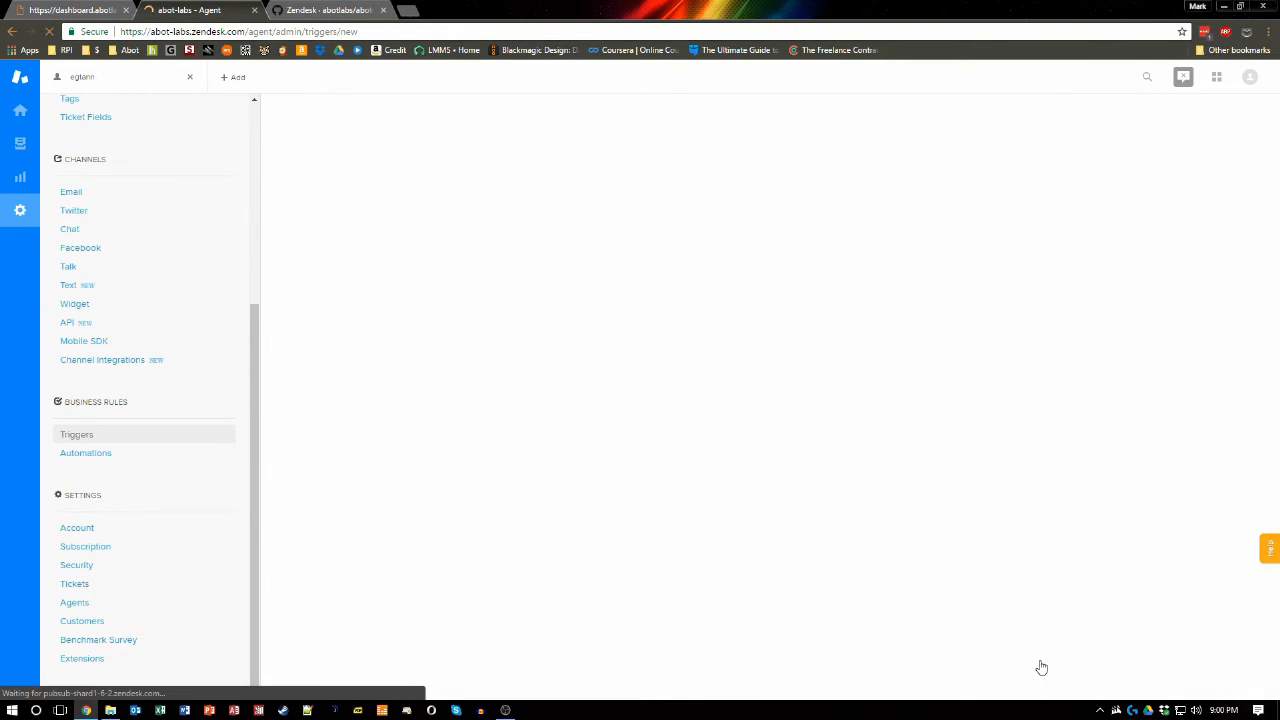